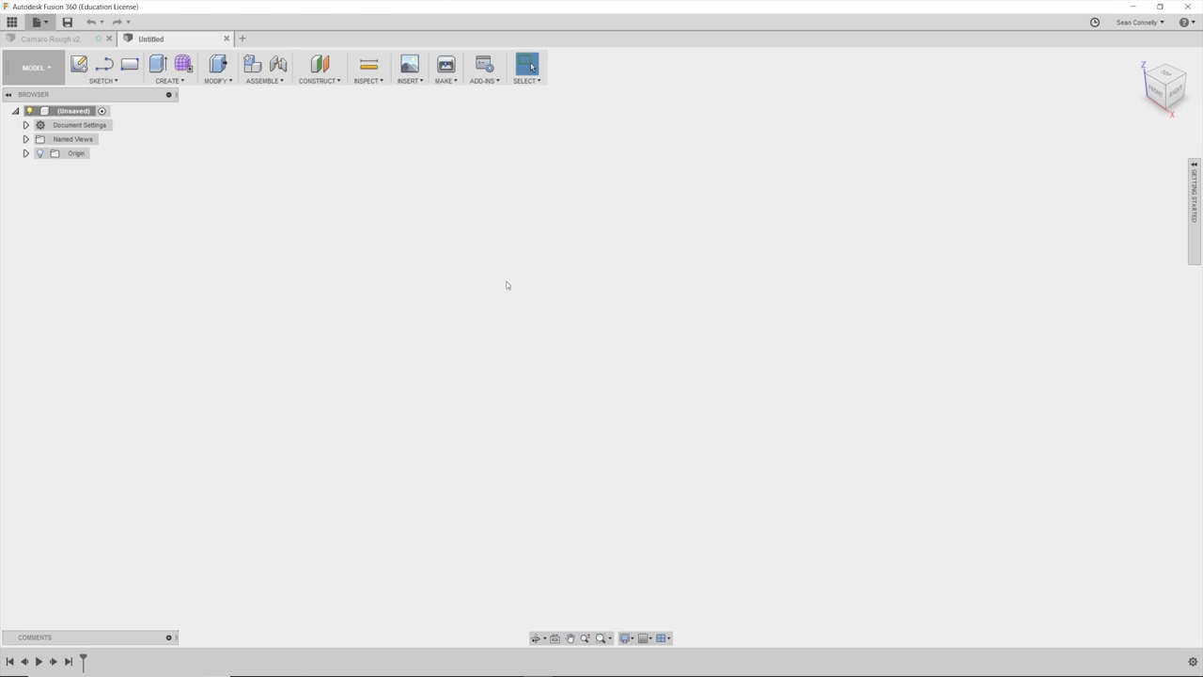
- Pin Center Rectangle and Center Diameter Circle to the toolbox, then begin a new sketch
key("s")
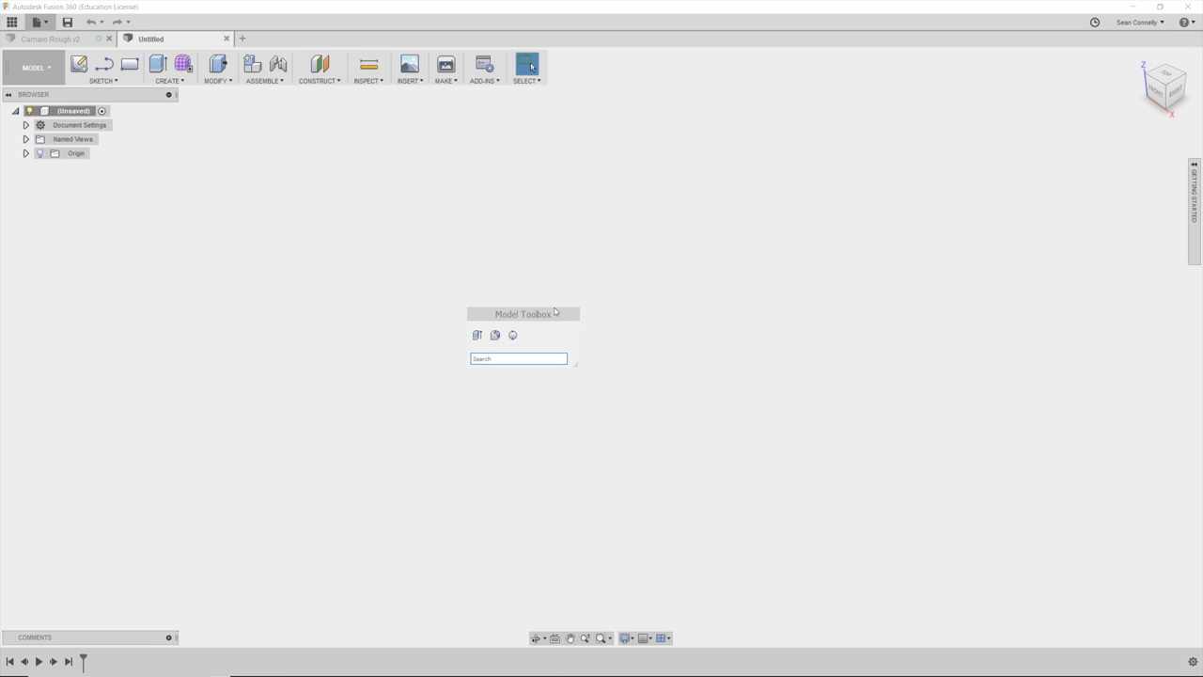
type("center")
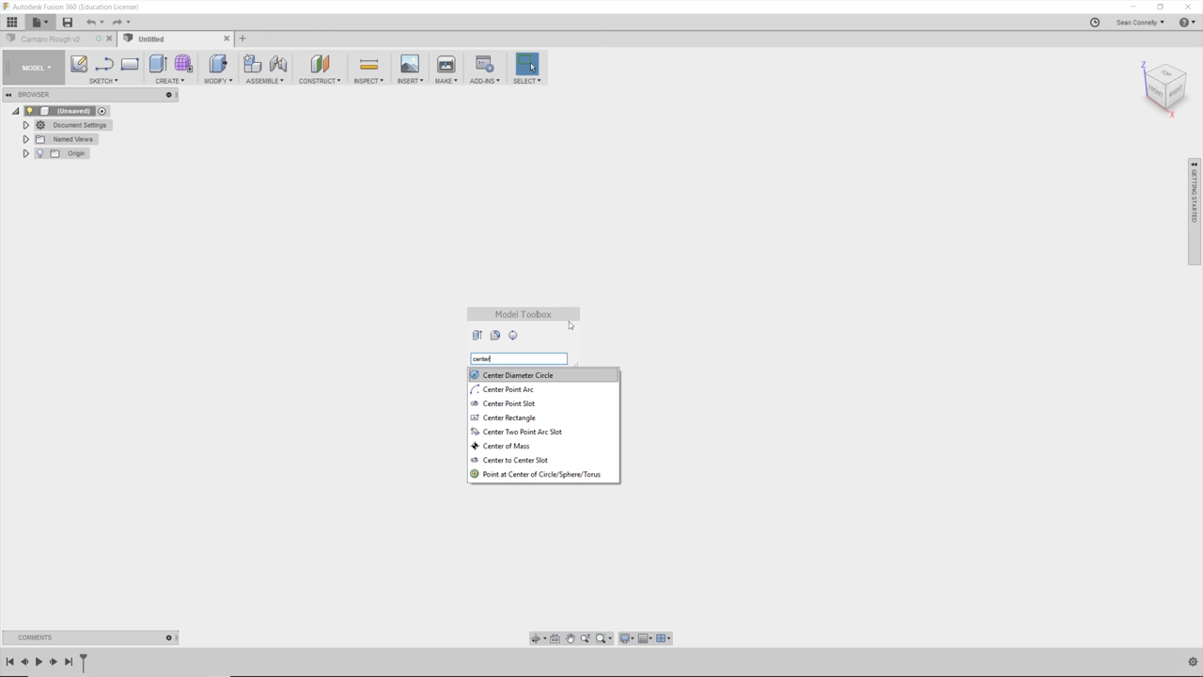
left_click(611, 418)
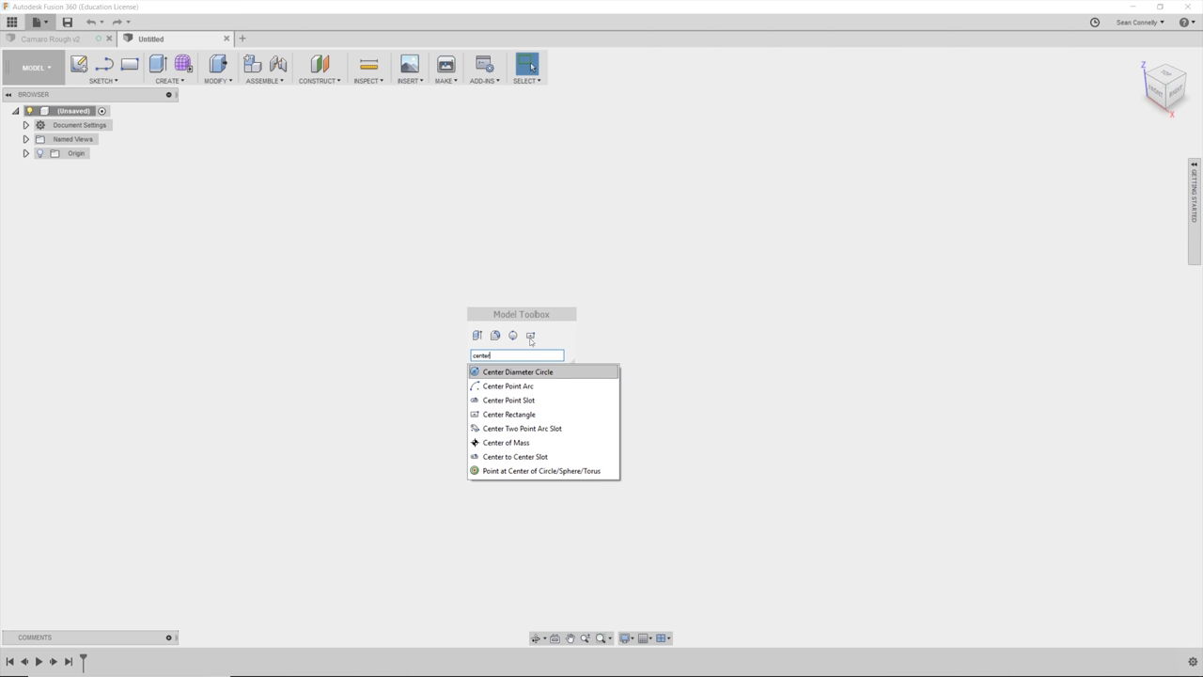
key("BackSpace")
key("BackSpace")
key("BackSpace")
left_click(611, 371)
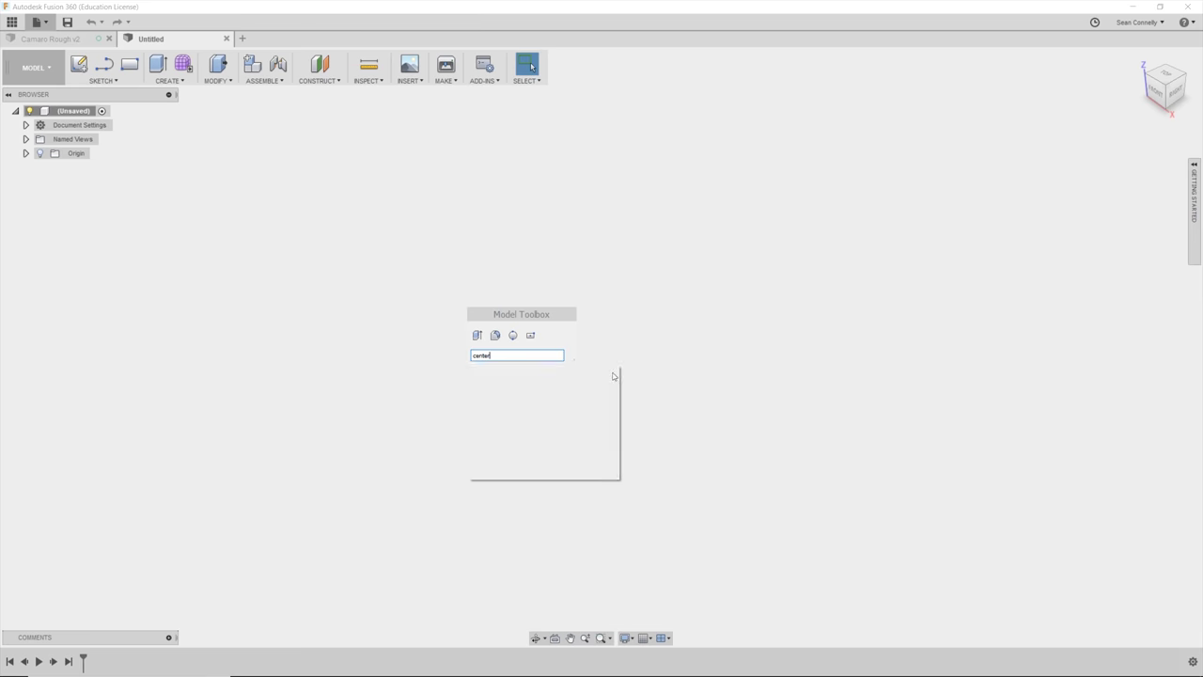
left_click(518, 356)
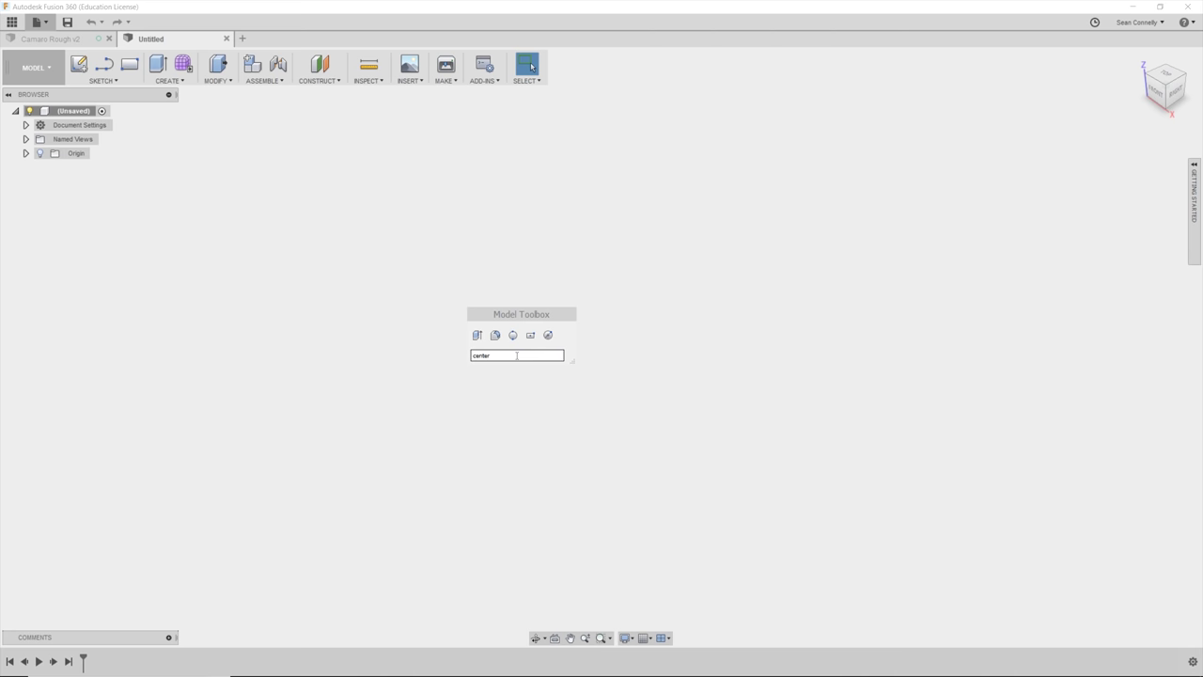
key("Return")
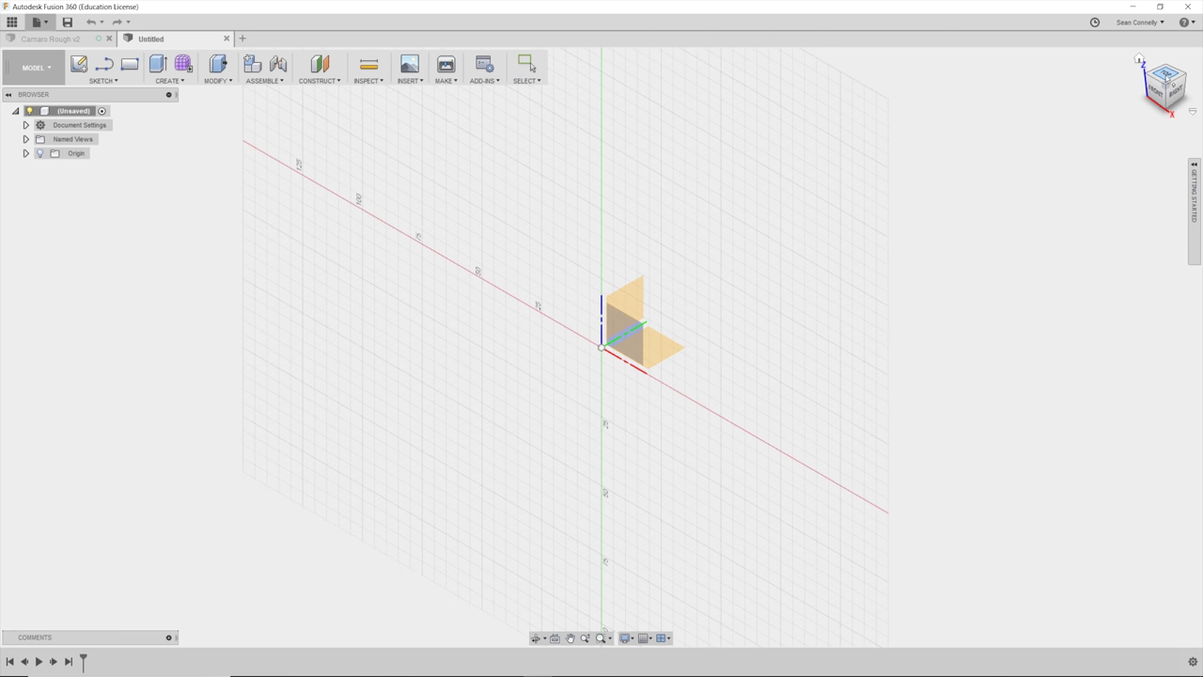
- Draw a 165 × 25 mm center rectangle at the origin on the top plane
left_click(1166, 76)
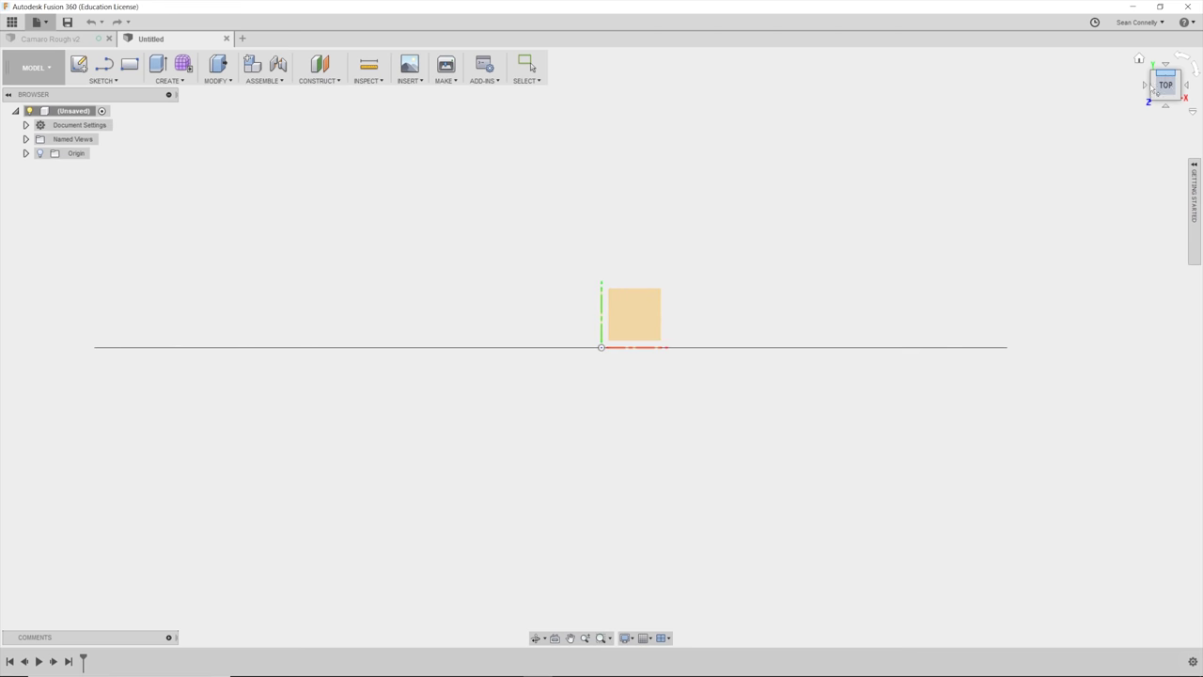
left_click(636, 333)
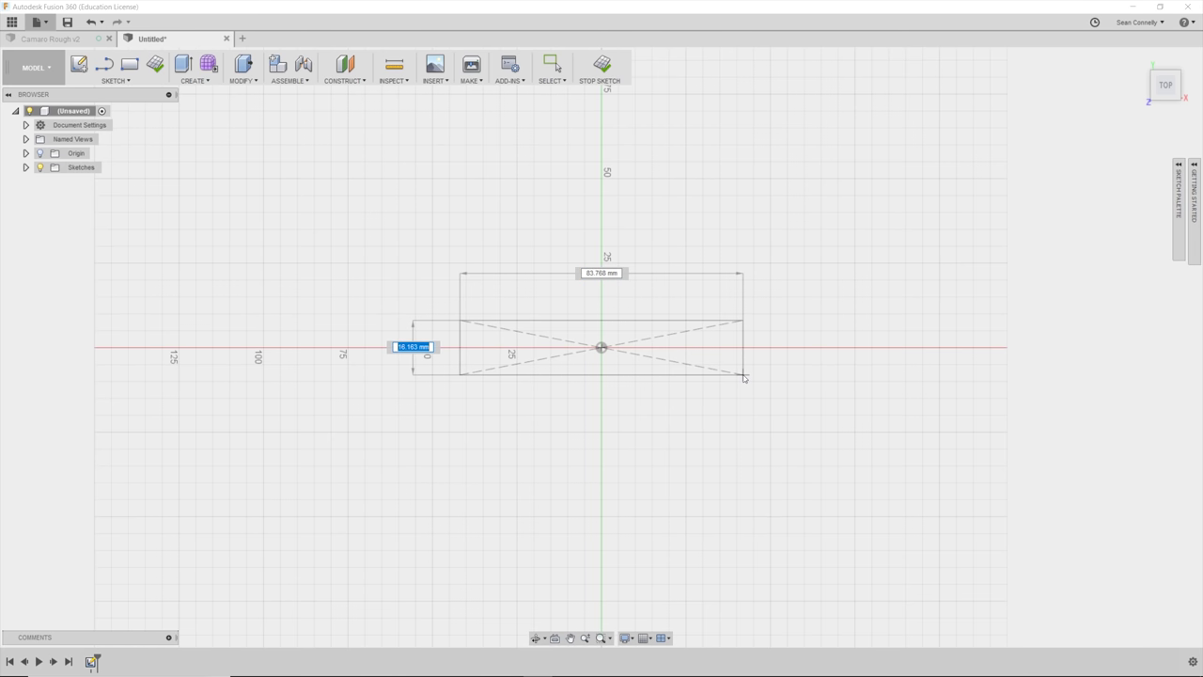
key("Tab")
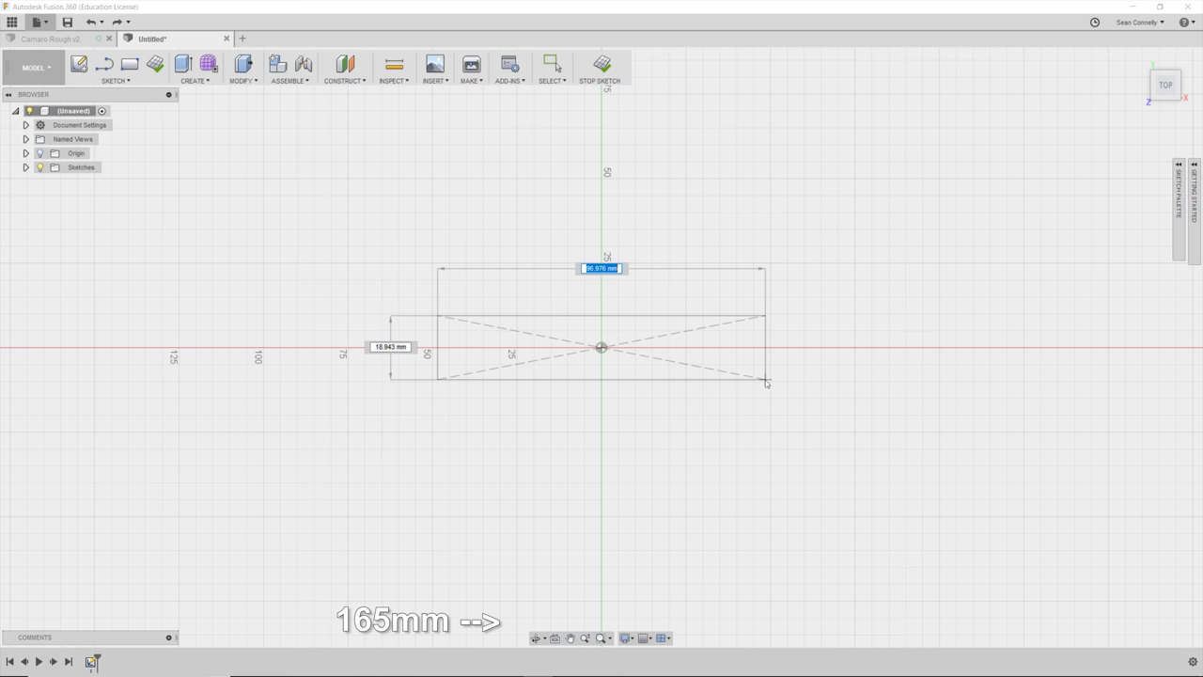
key("Tab")
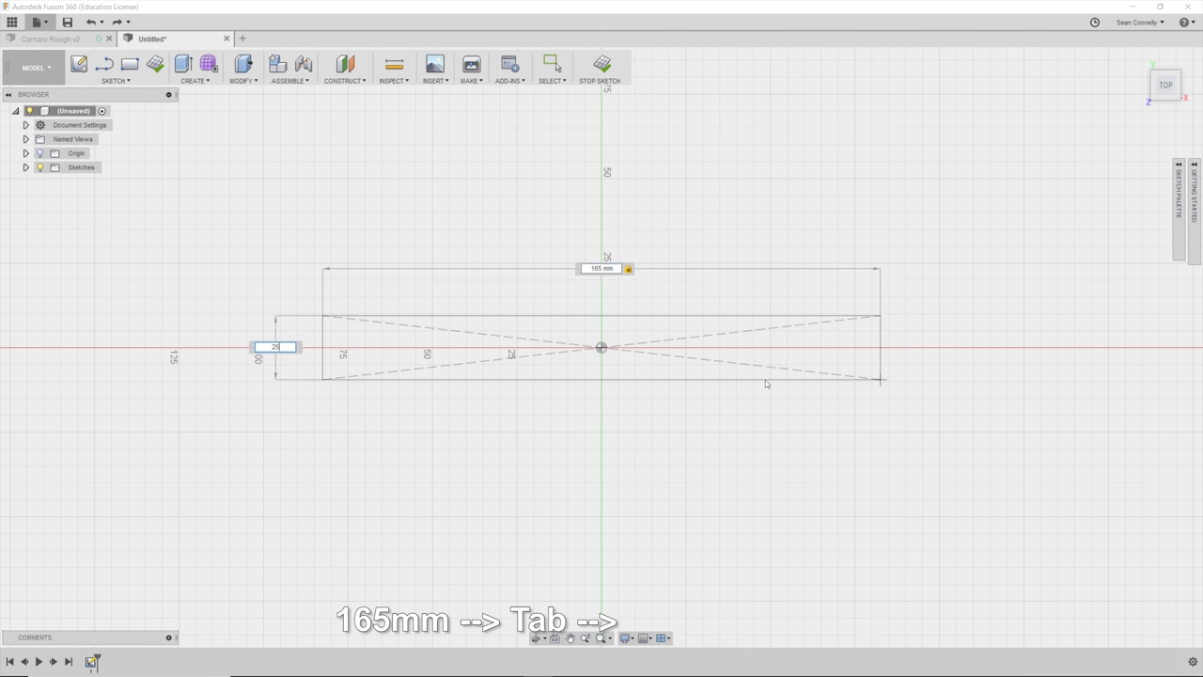
key("Tab")
key("Return")
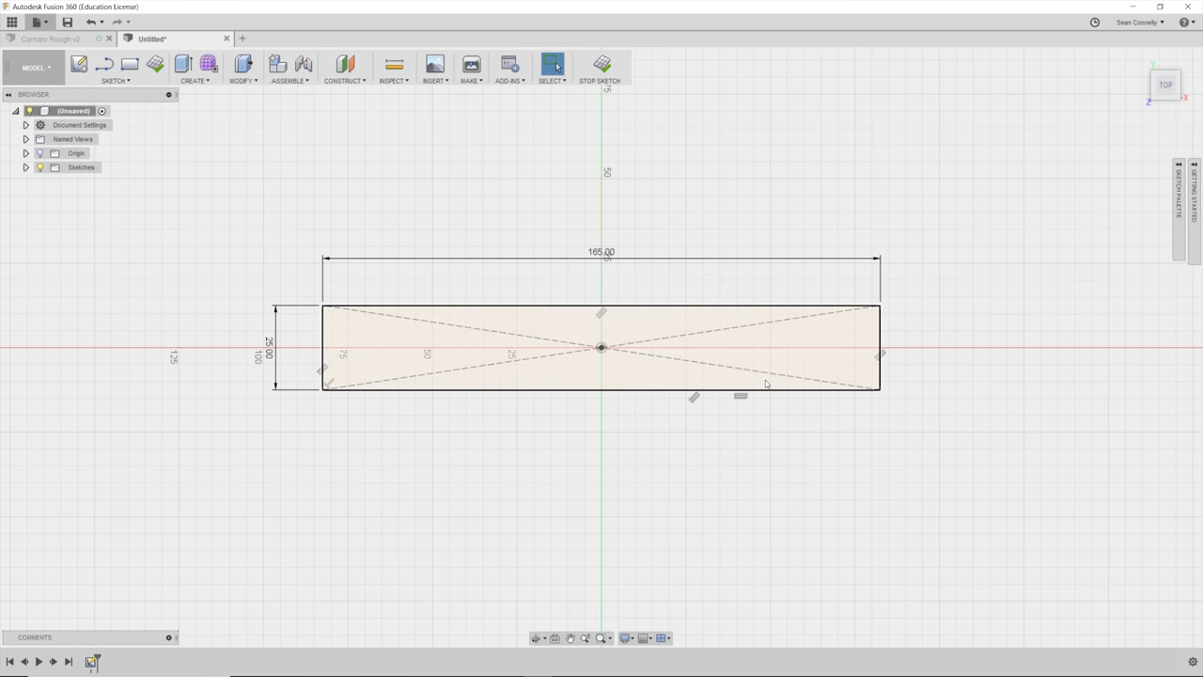
left_click(611, 373)
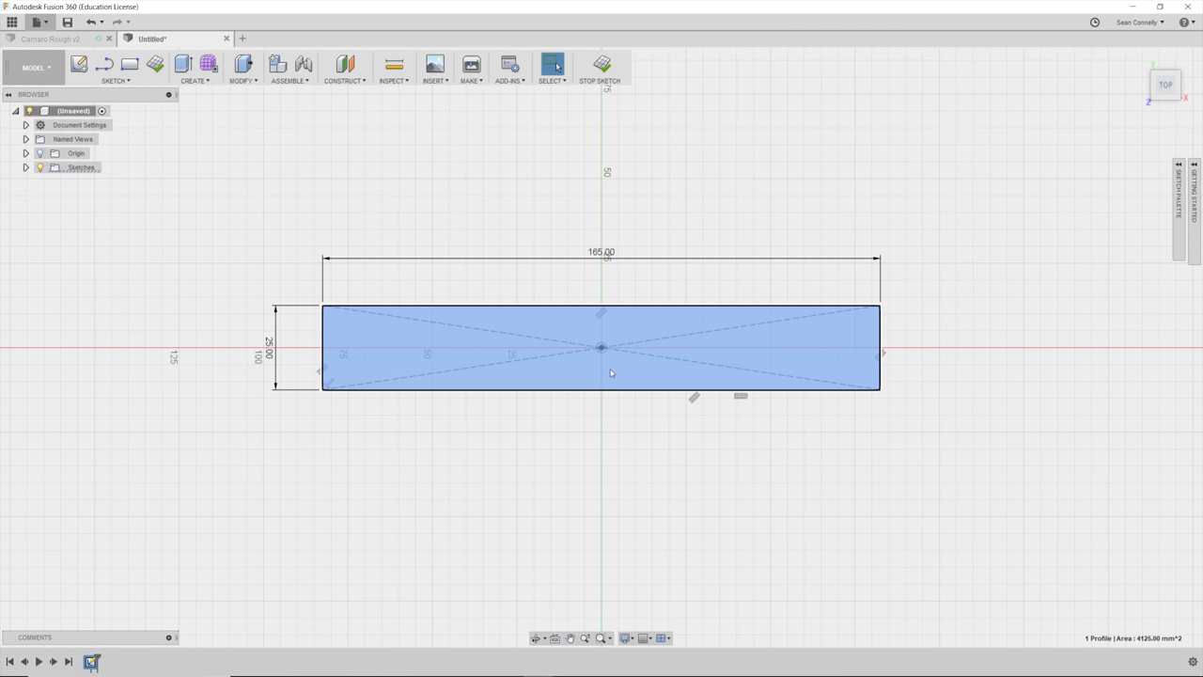
- Extrude the rectangle profile 10 mm into a solid bar
key("e")
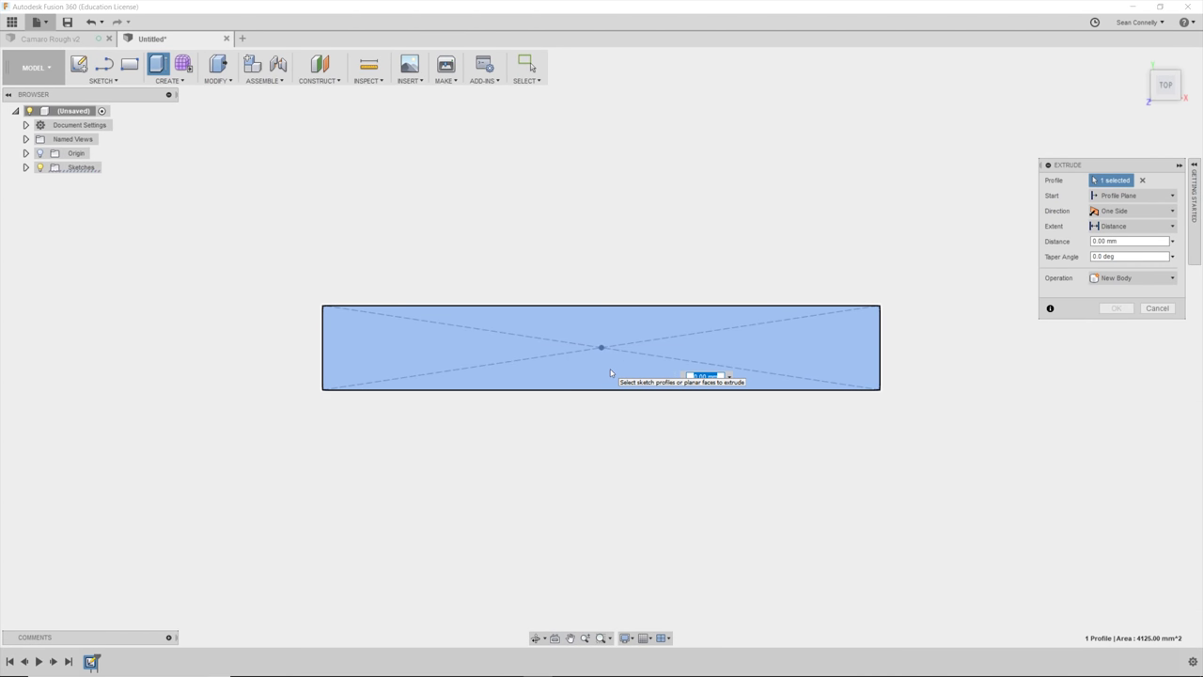
type("10")
key("Return")
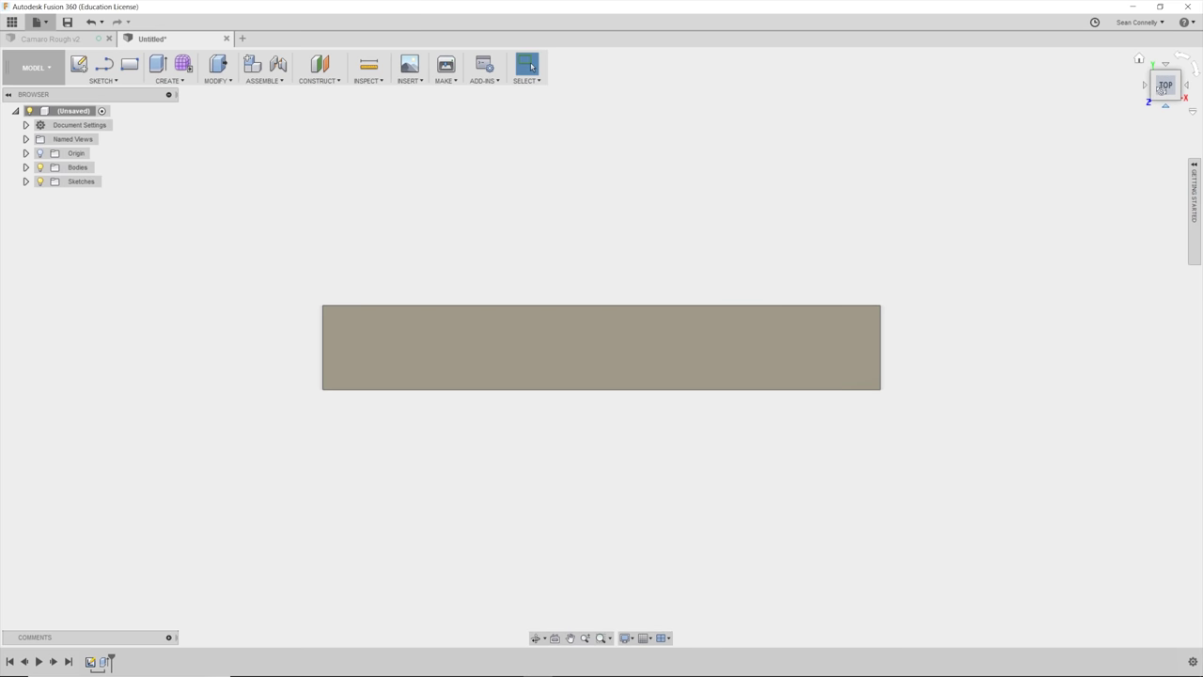
middle_click_drag(602, 347, 618, 381, "shift")
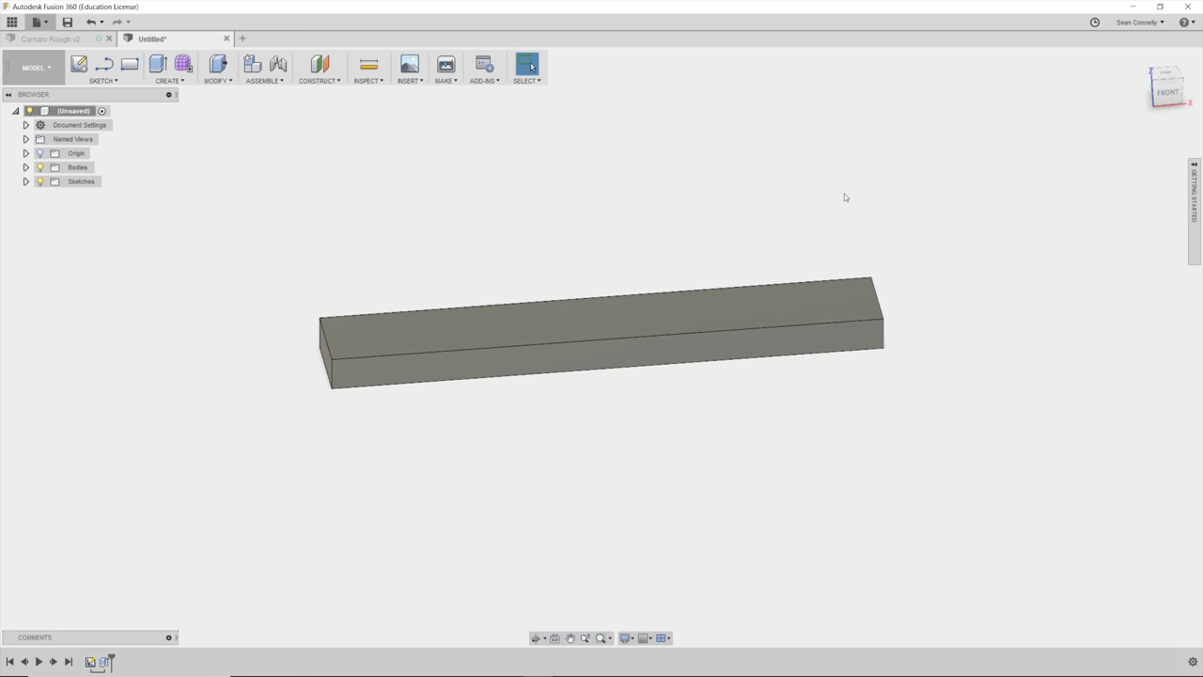
- Round both short end edges of the bar with 10 mm fillets
left_click(330, 344)
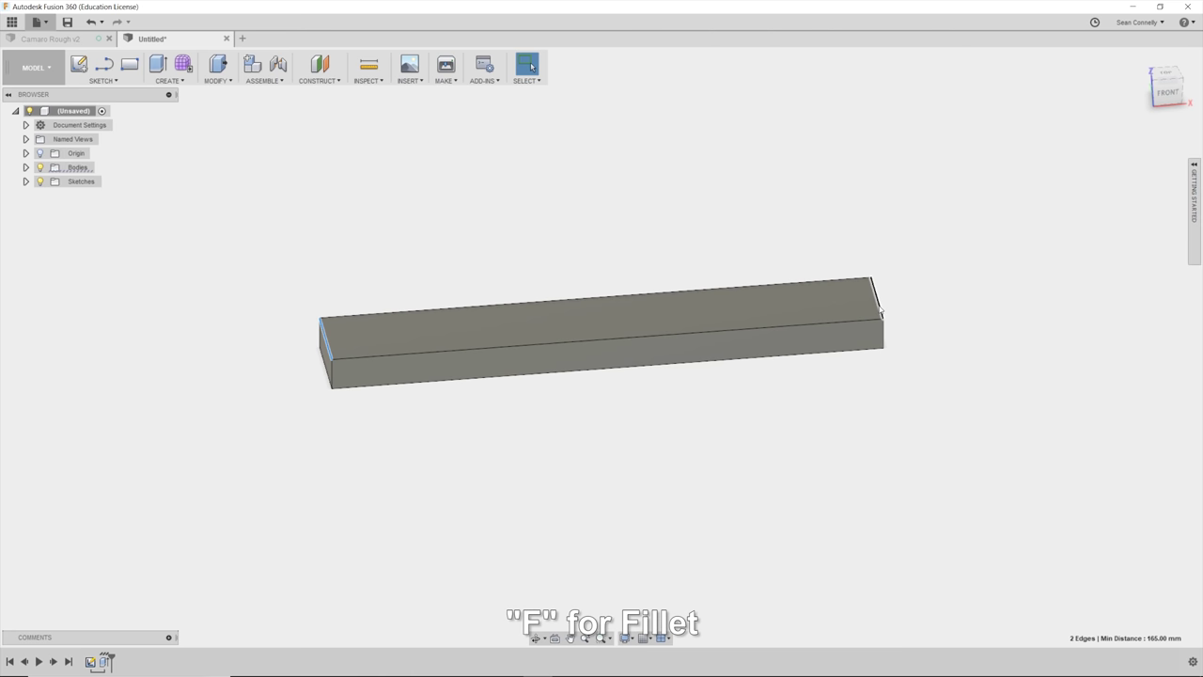
key("f")
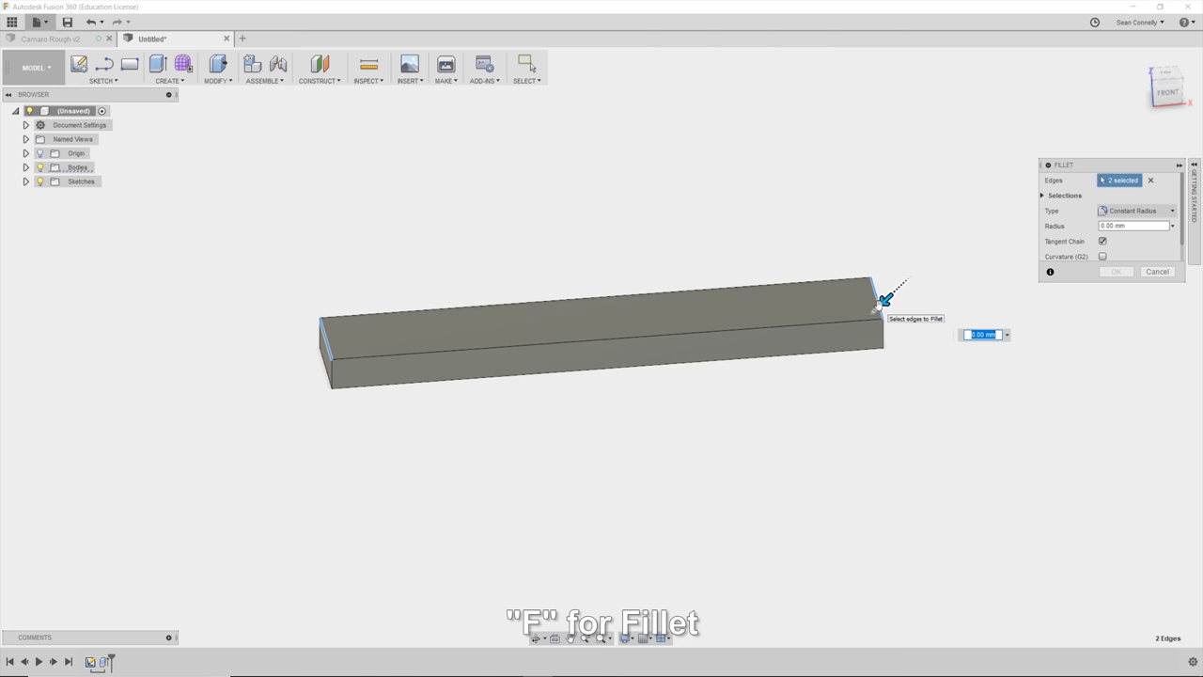
type("1")
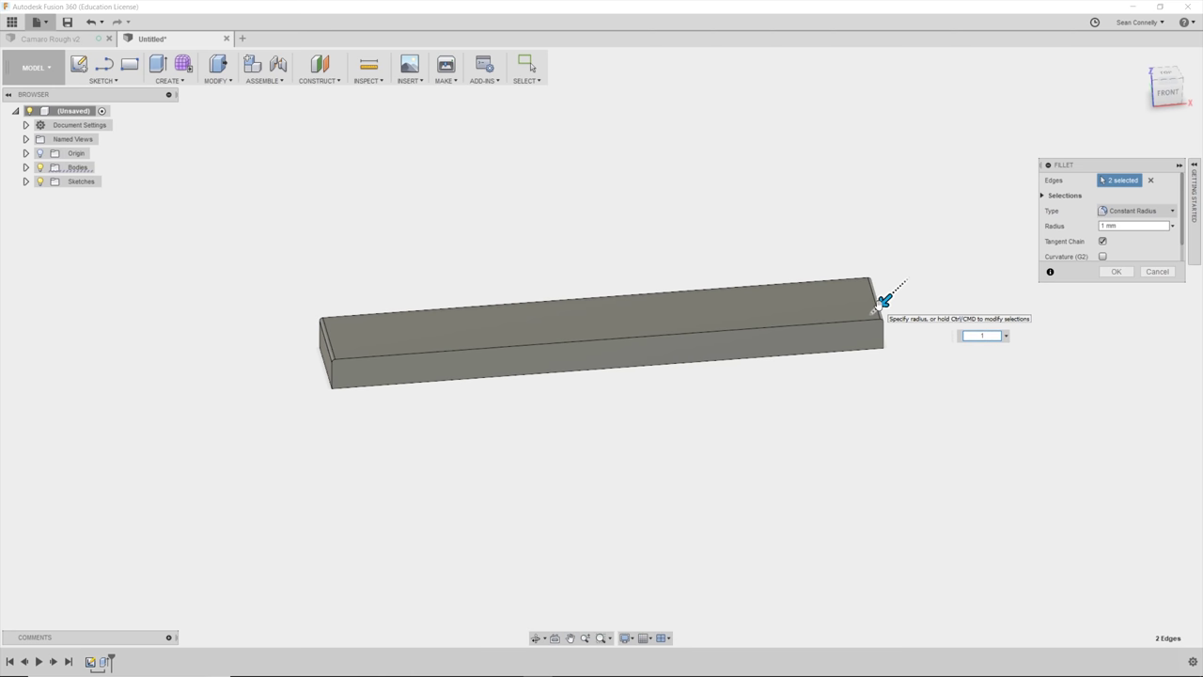
type("0")
key("Return")
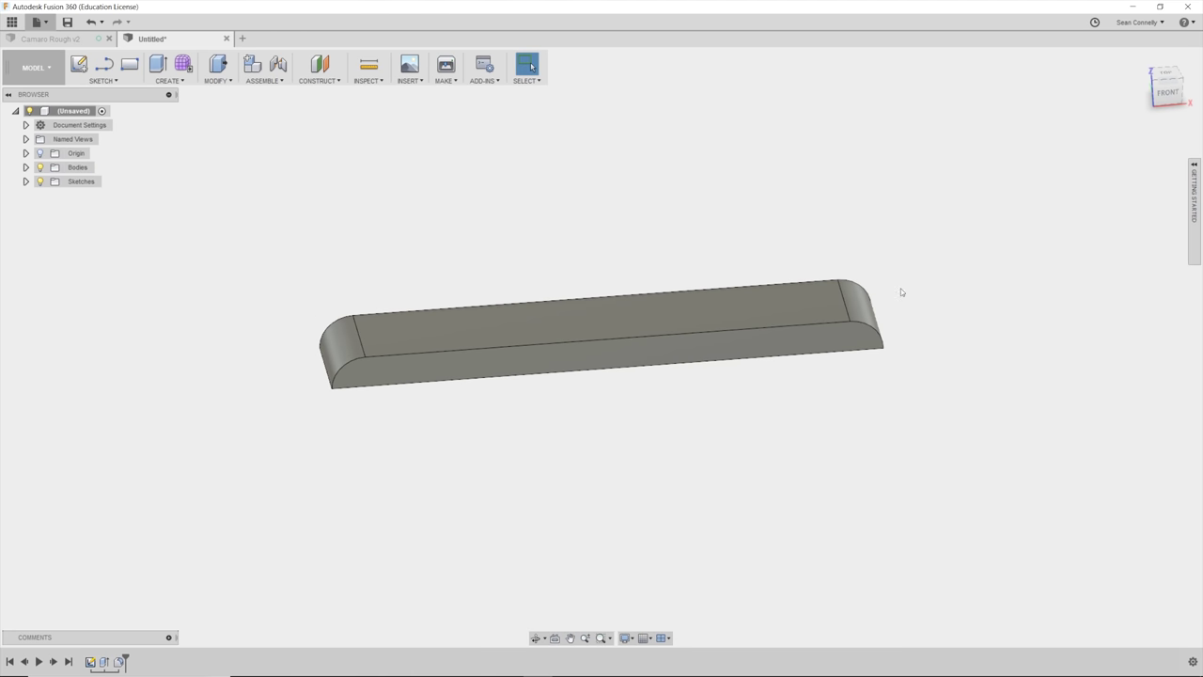
- Fillet the bar's front top edge with a 10 mm radius
left_click(616, 338)
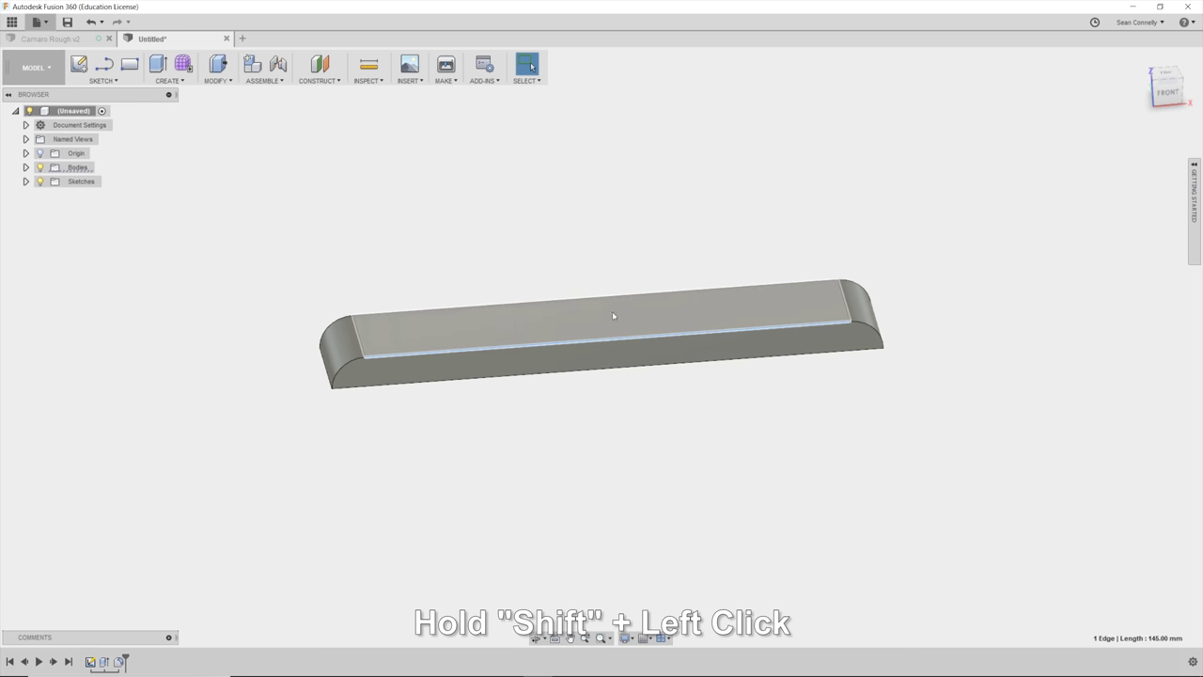
type("f")
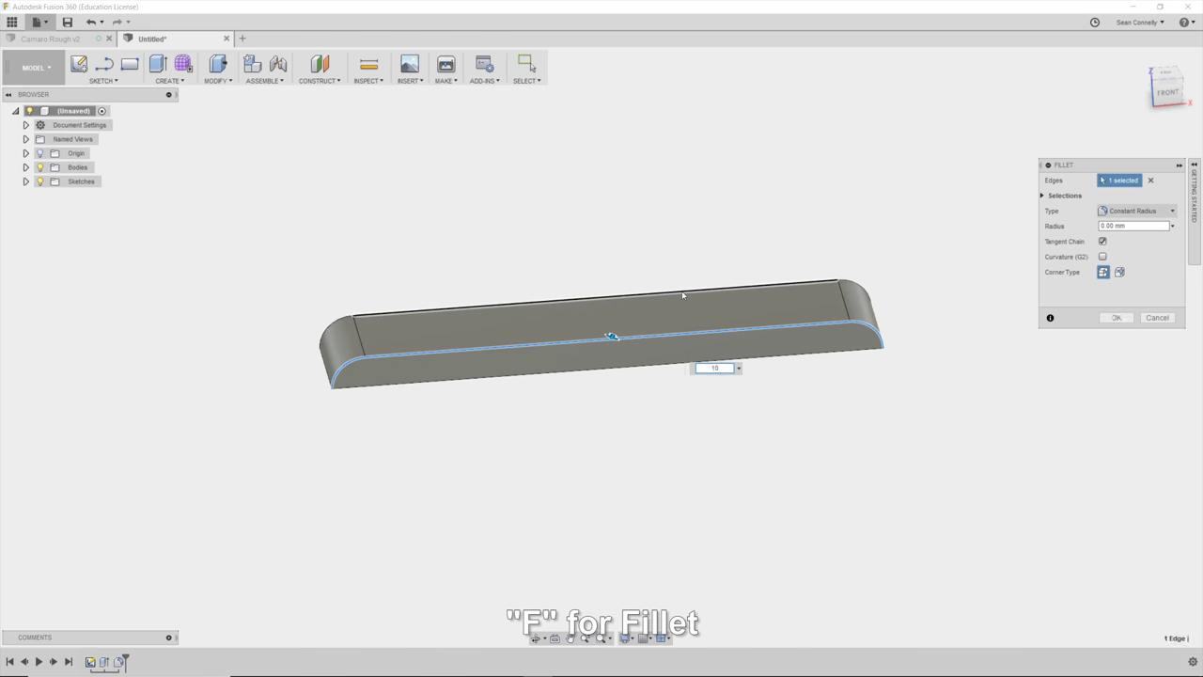
type("1")
key("Return")
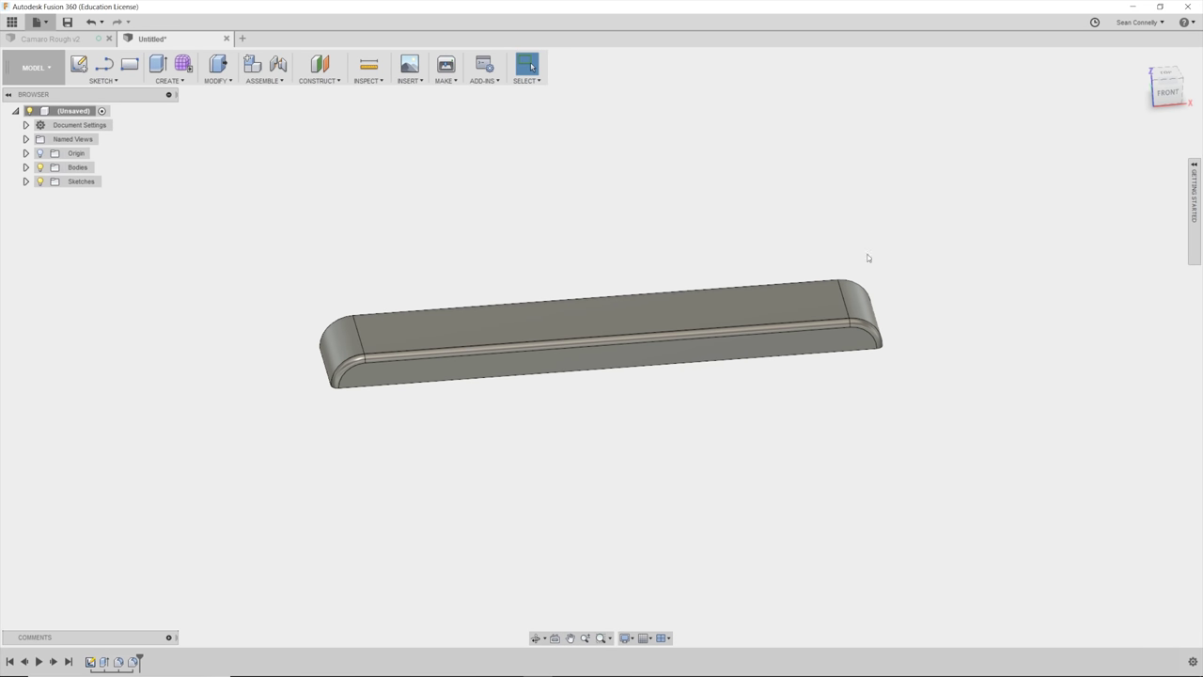
mouse_move(600, 347)
middle_mouse_down("shift")
mouse_move(632, 361)
mouse_move(663, 344)
mouse_move(664, 381)
middle_mouse_up("shift")
- Sketch a 9.5 mm diameter circle on the bar's top face, left of centre
left_click(1166, 75)
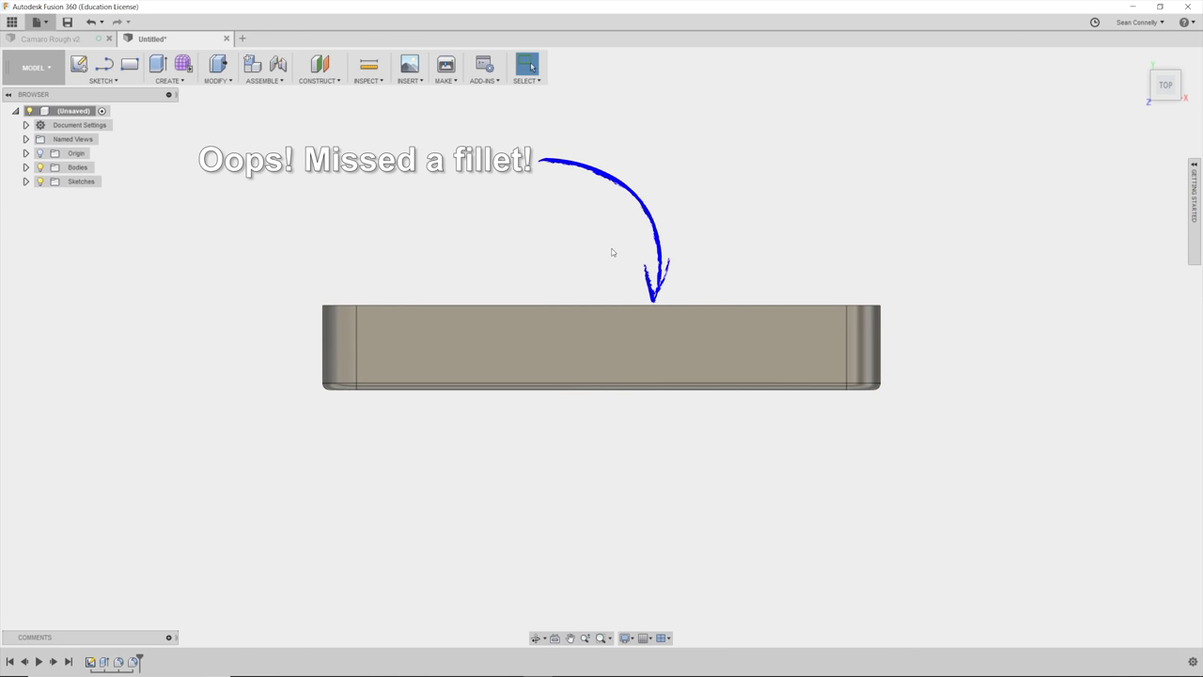
key("s")
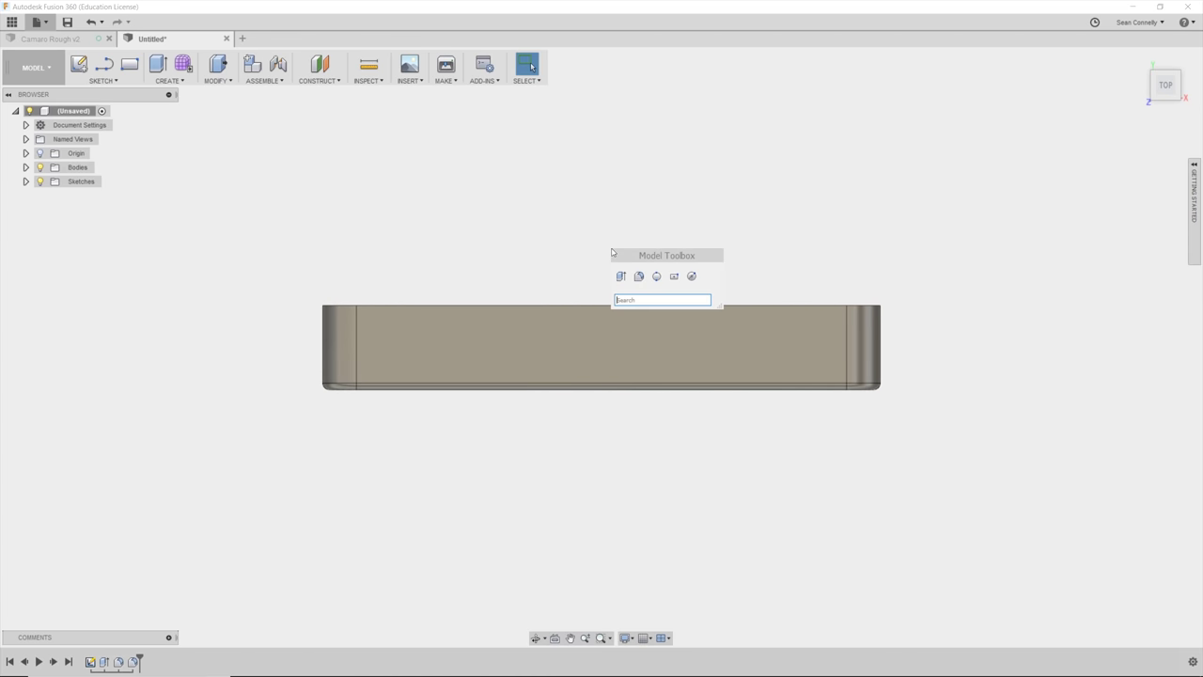
left_click(693, 278)
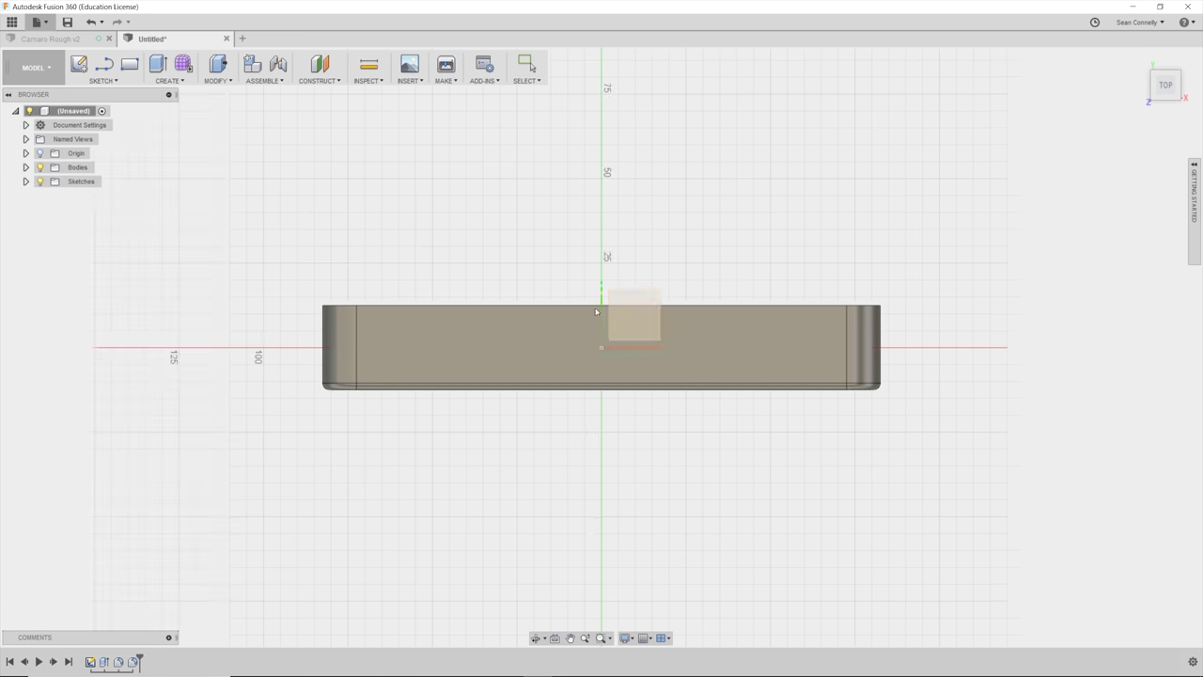
left_click(414, 348)
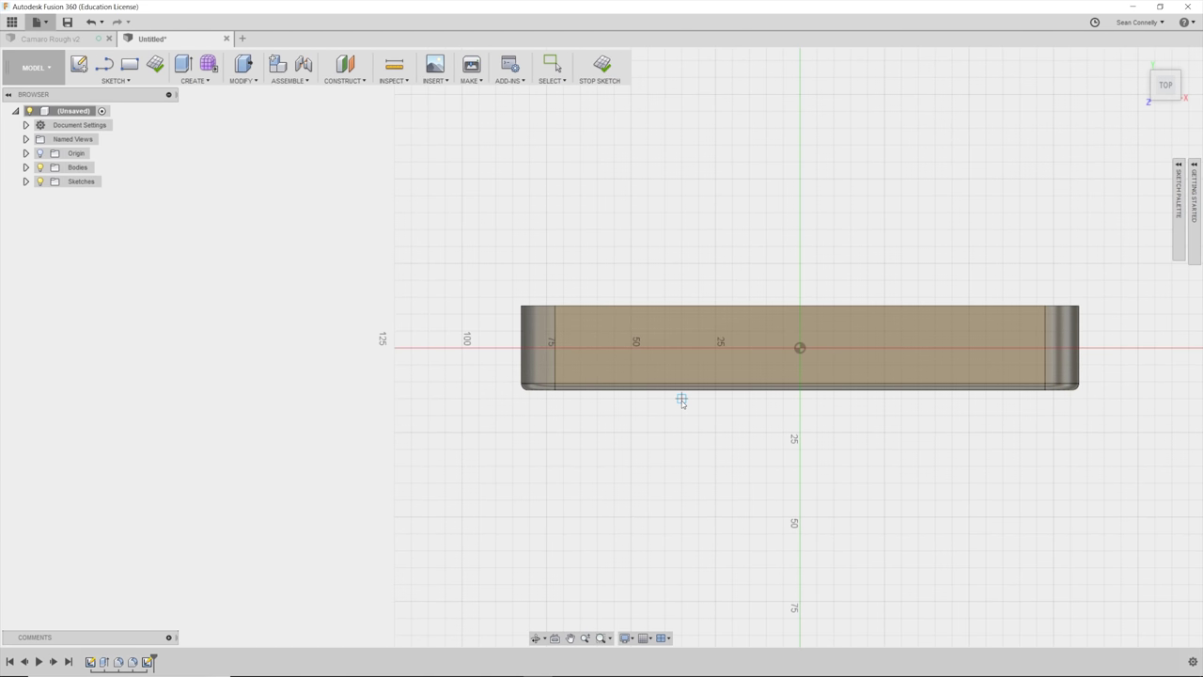
left_click(681, 348)
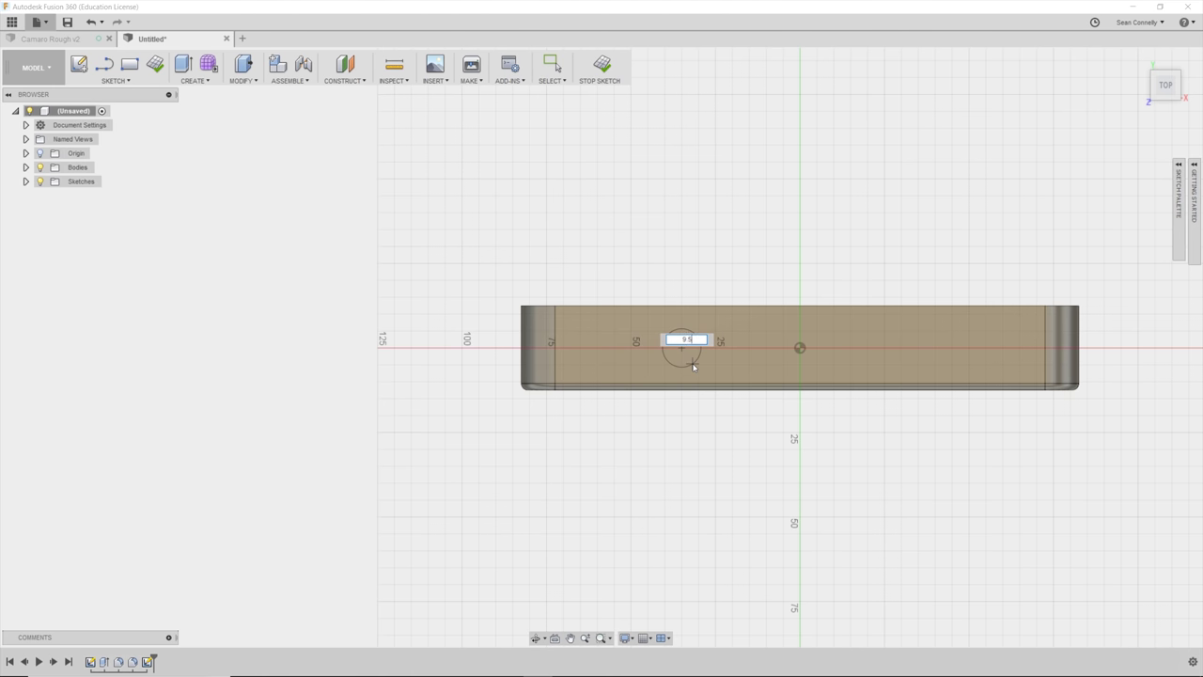
type("9.5")
key("Return")
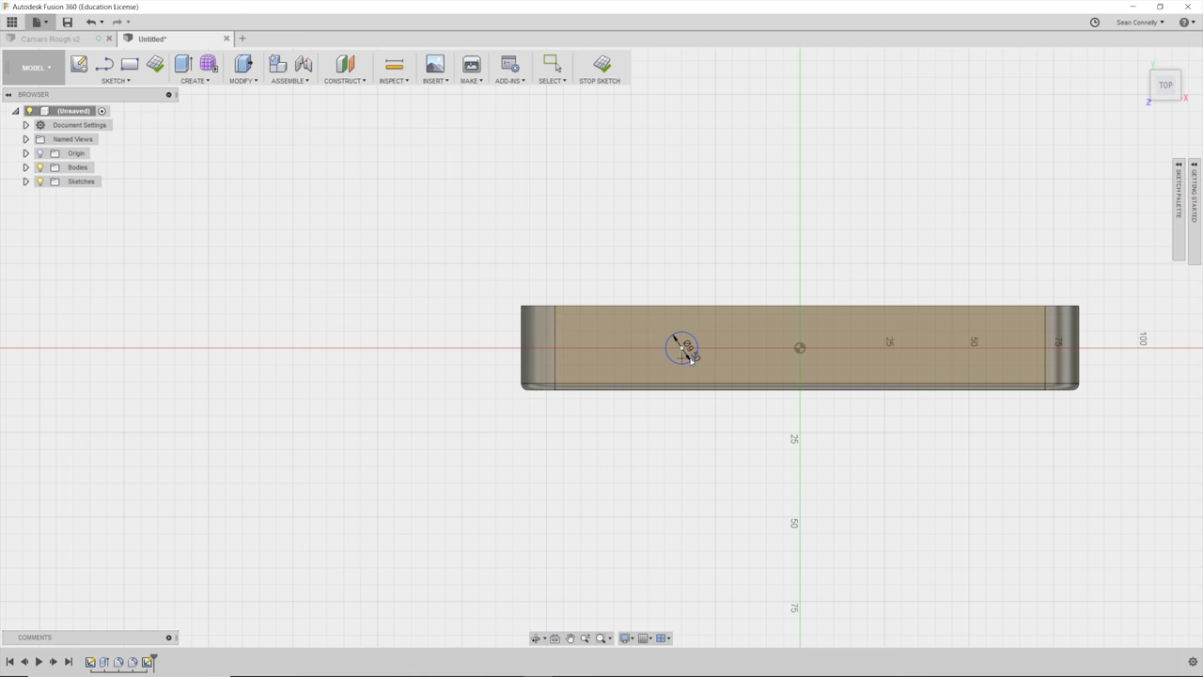
- Extrude the 9.5 mm circle 5 mm into a cylindrical peg
key("e")
left_click(488, 347)
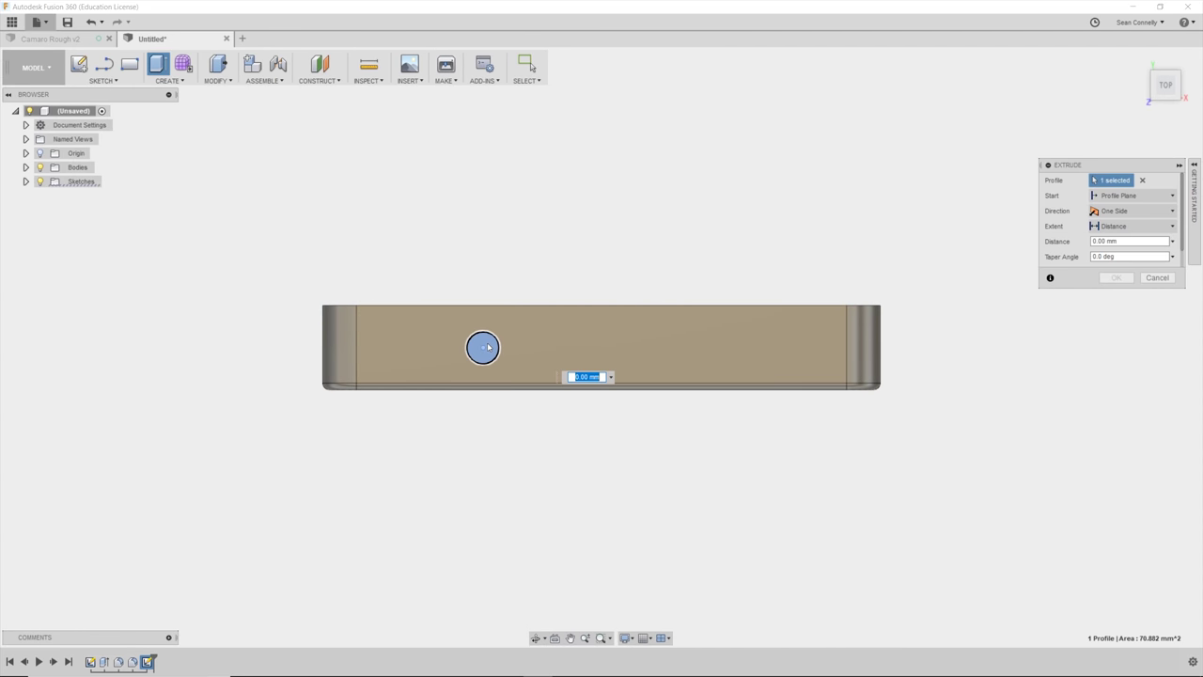
type("50")
key("Return")
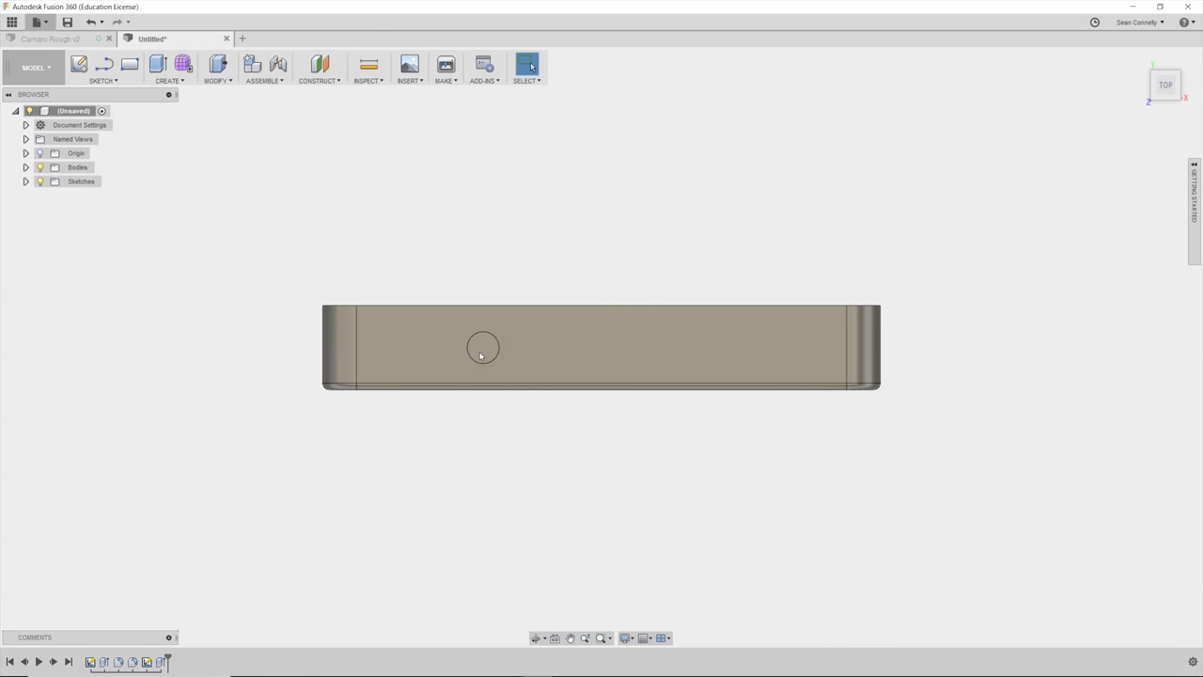
left_click(1167, 90)
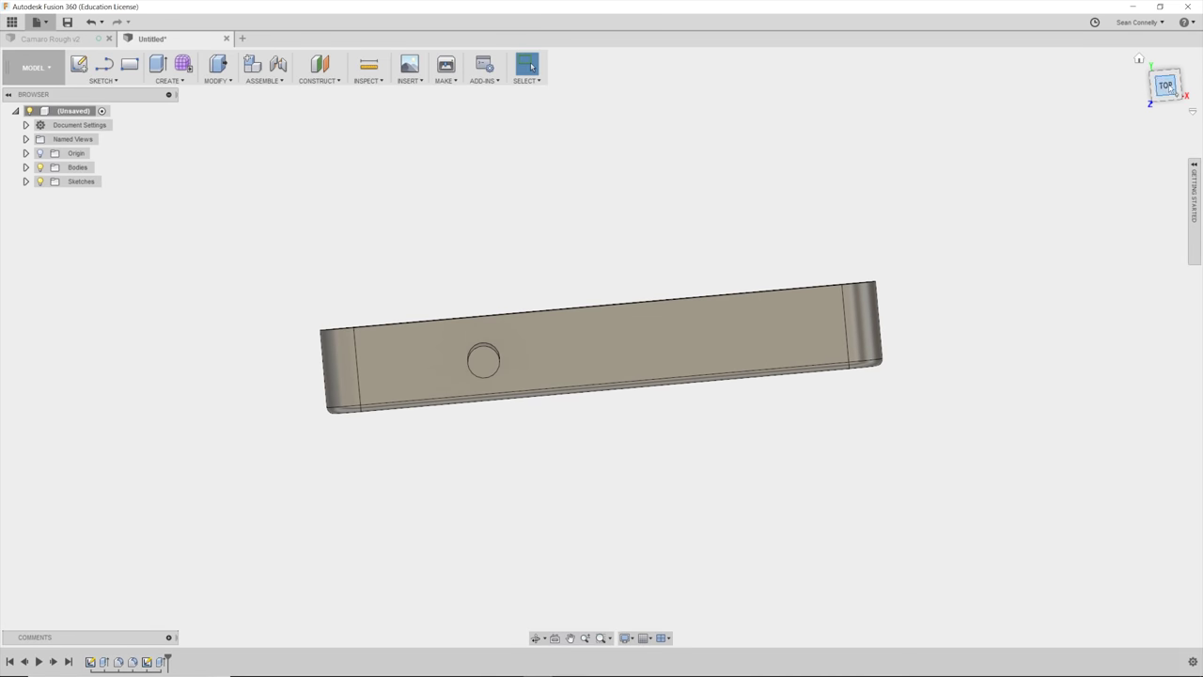
left_click(1166, 86)
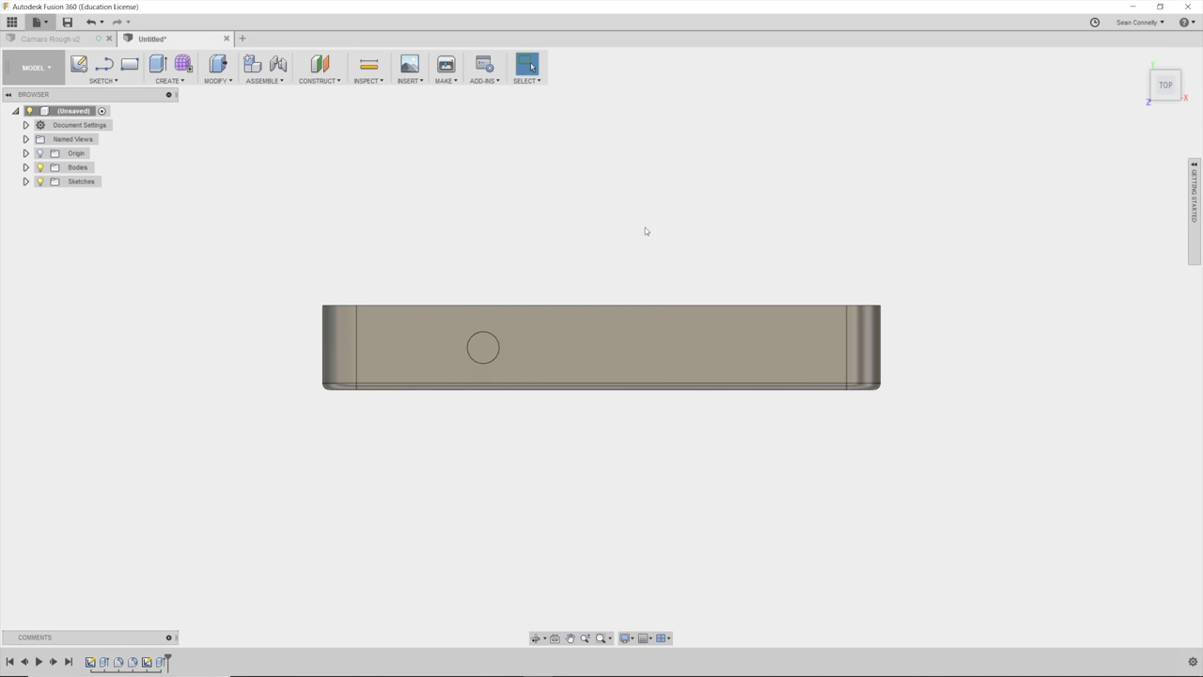
key("r")
left_click(492, 352)
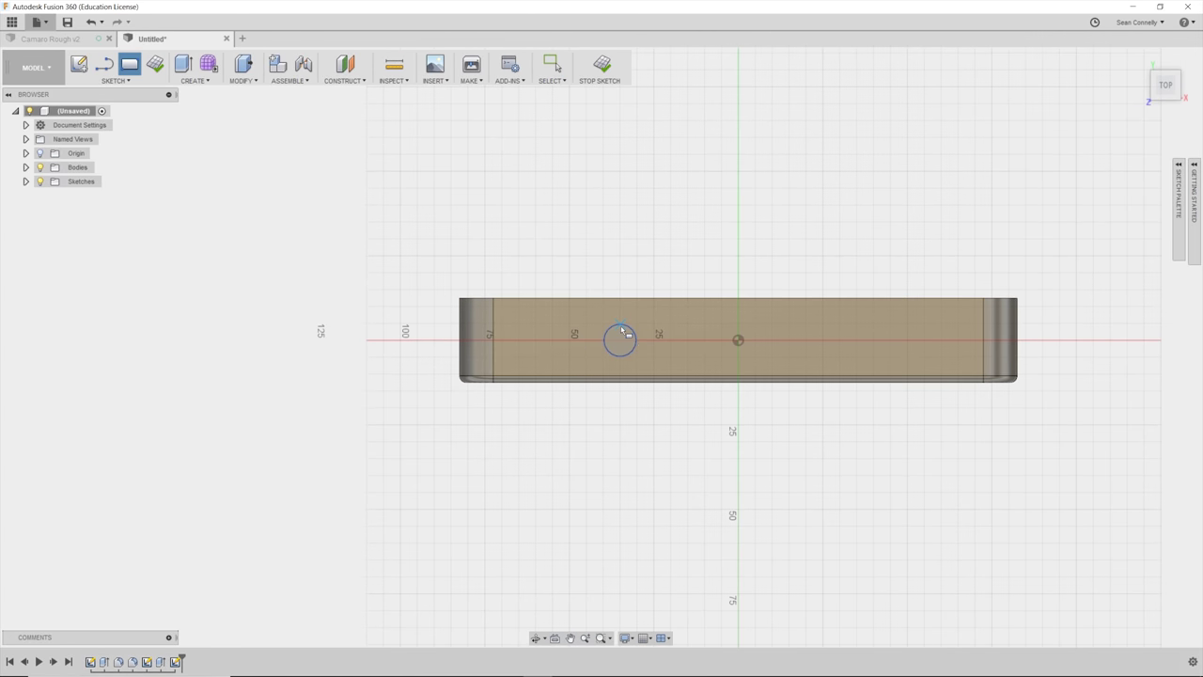
- Draw a 32 × 9.5 mm rectangle running left from the circle's top on the base face
left_click(621, 327)
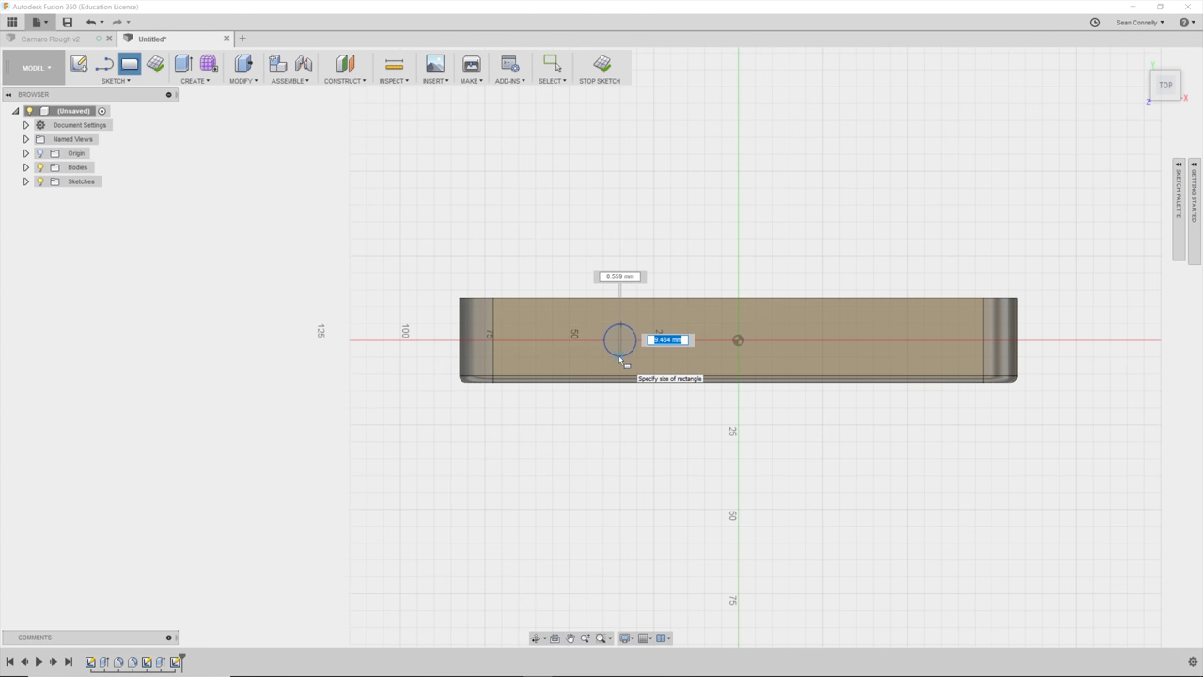
type("9.5")
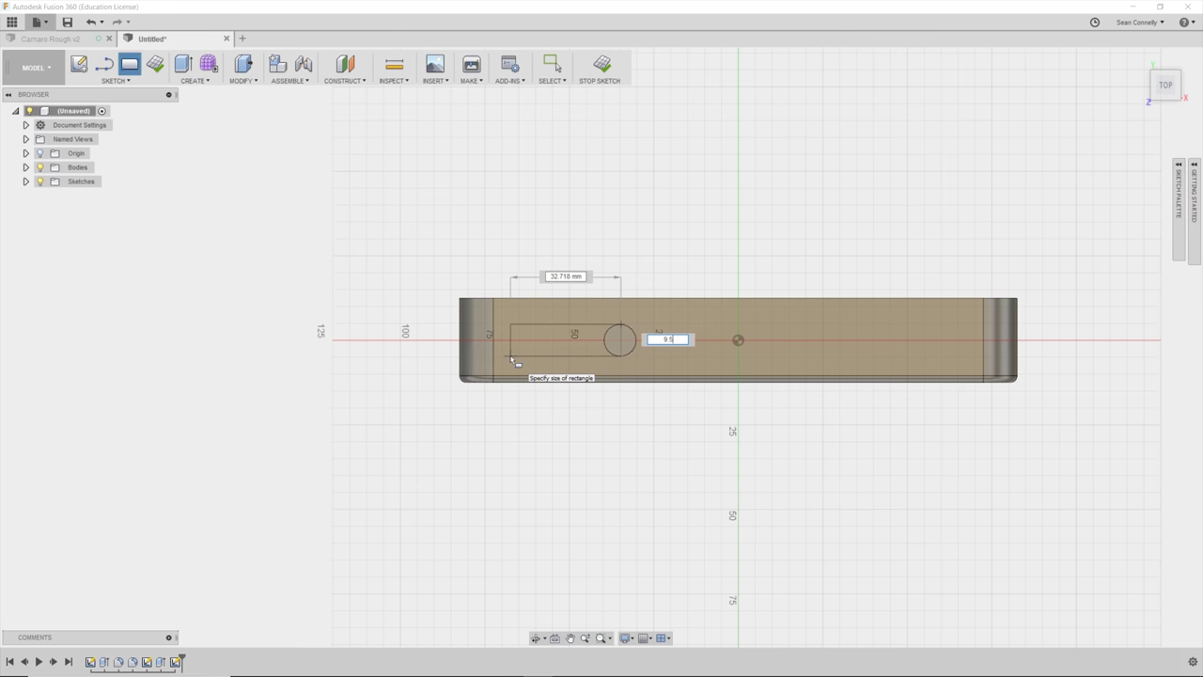
key("Tab")
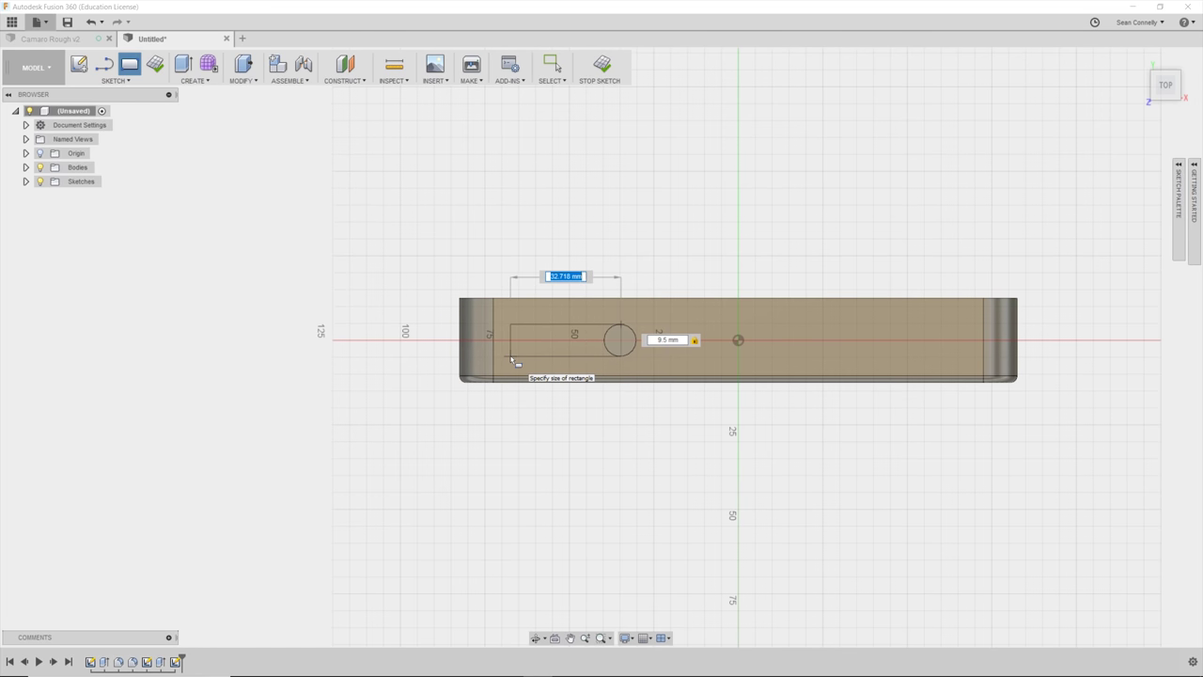
type("32")
key("Return")
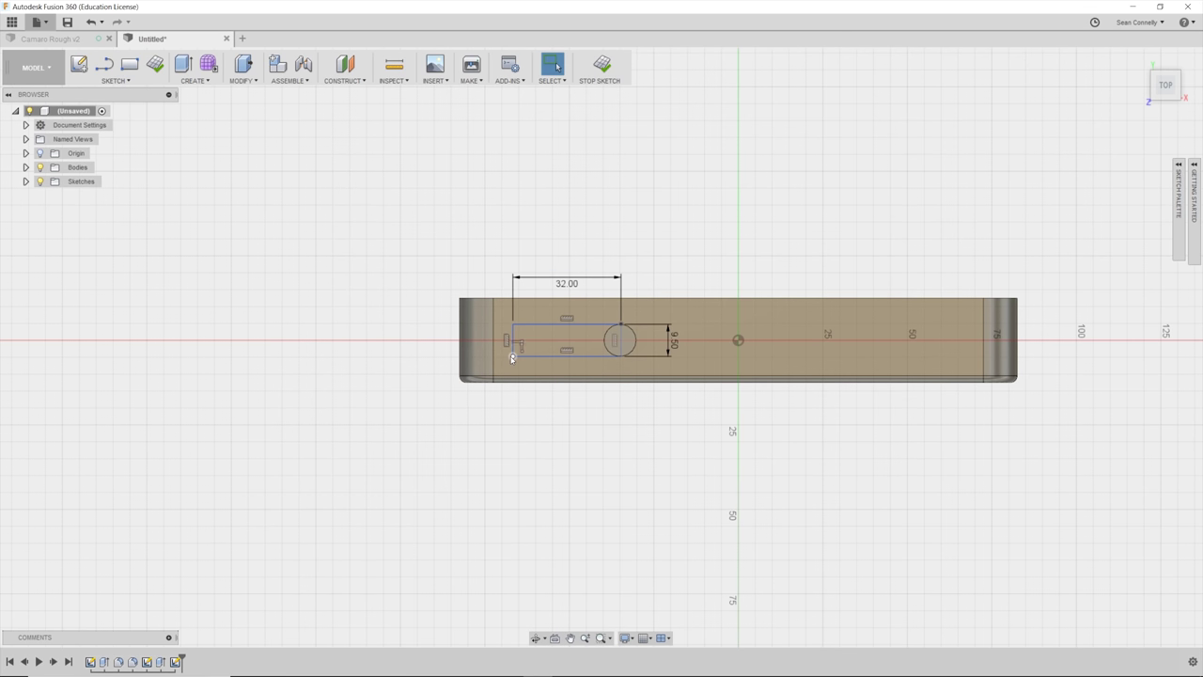
left_click(583, 338)
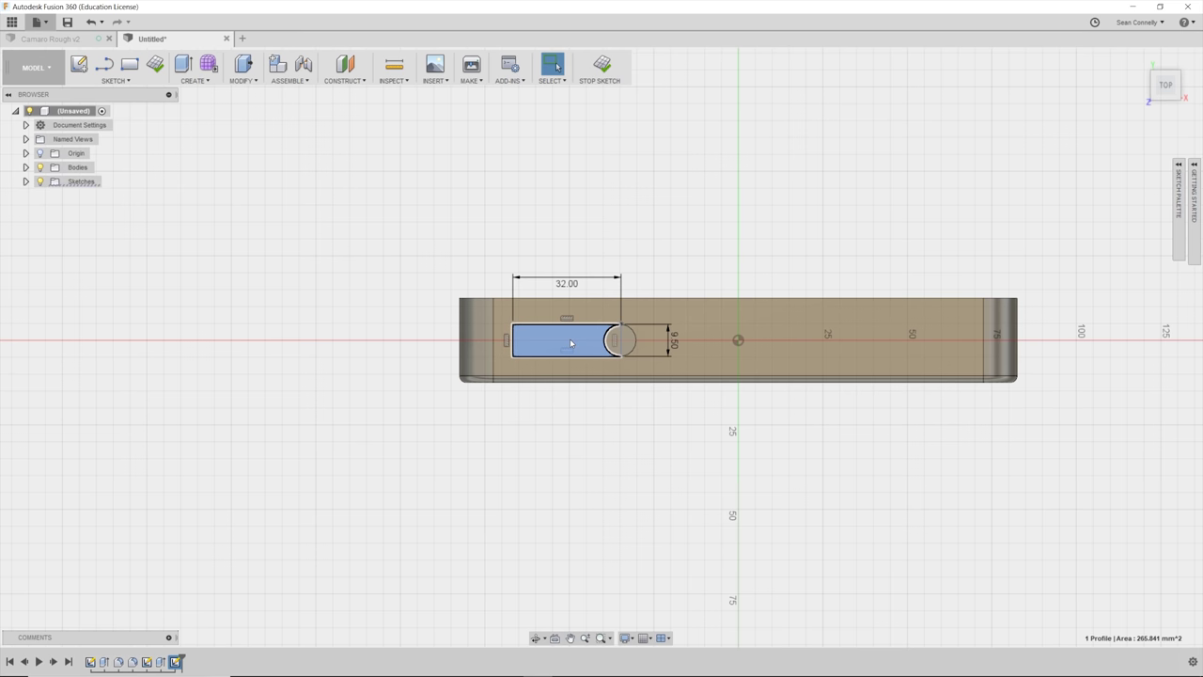
key("e")
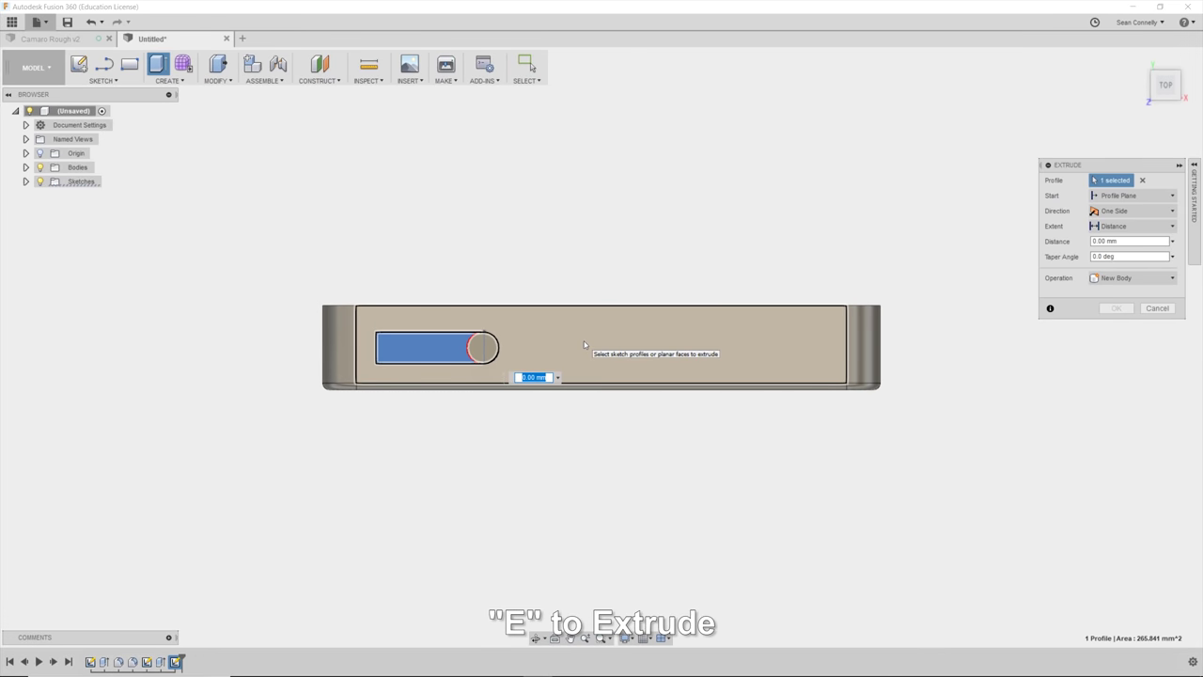
- Extrude the 32 × 9.5 mm rectangle 20 mm into a support block beside the peg
type("20")
key("Return")
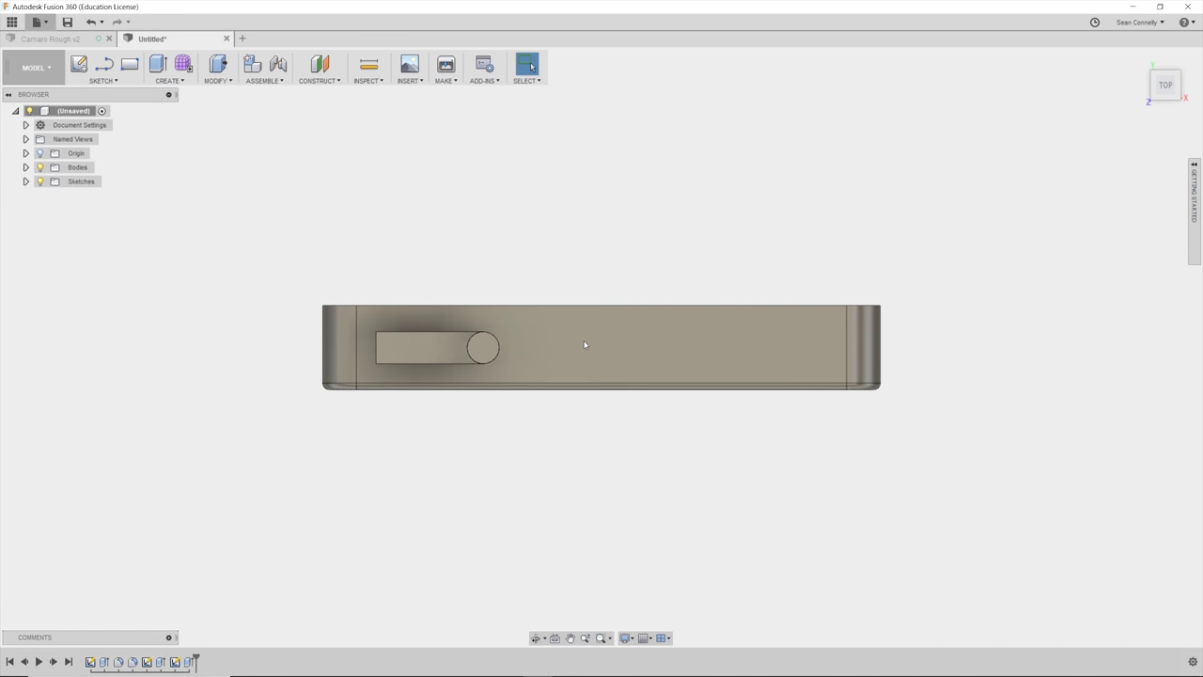
left_click_drag(1166, 87, 1166, 178)
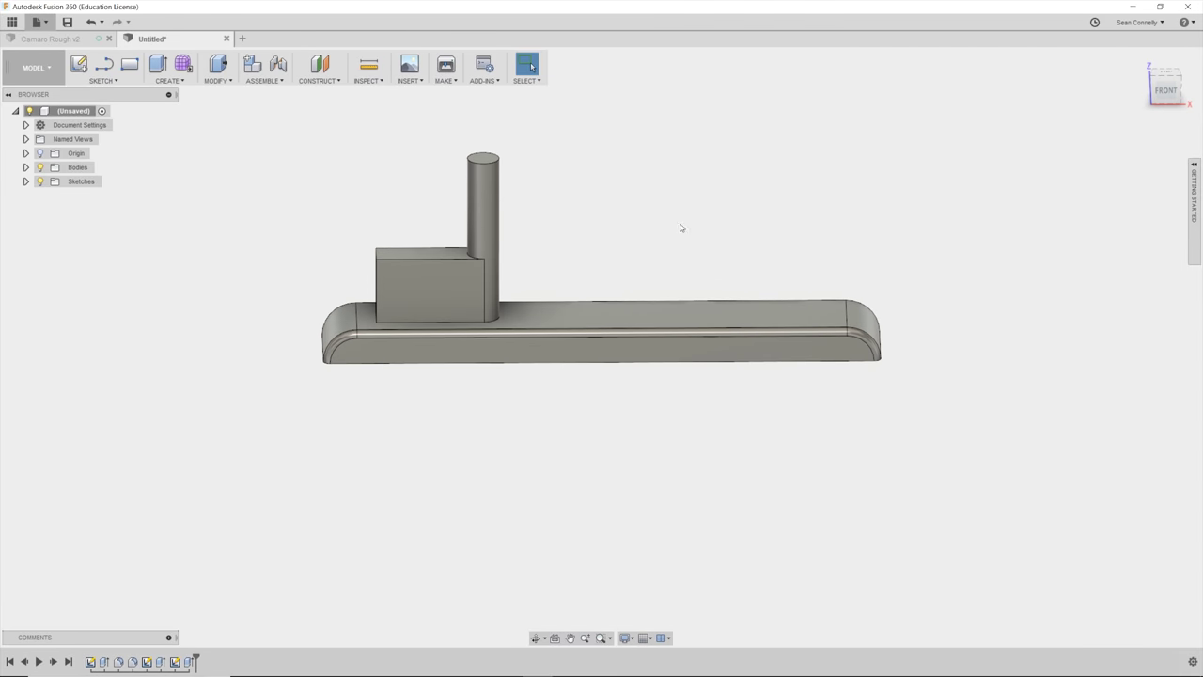
- Fillet the support block's outer top edge with a 25 mm radius
key("f")
left_click(373, 250)
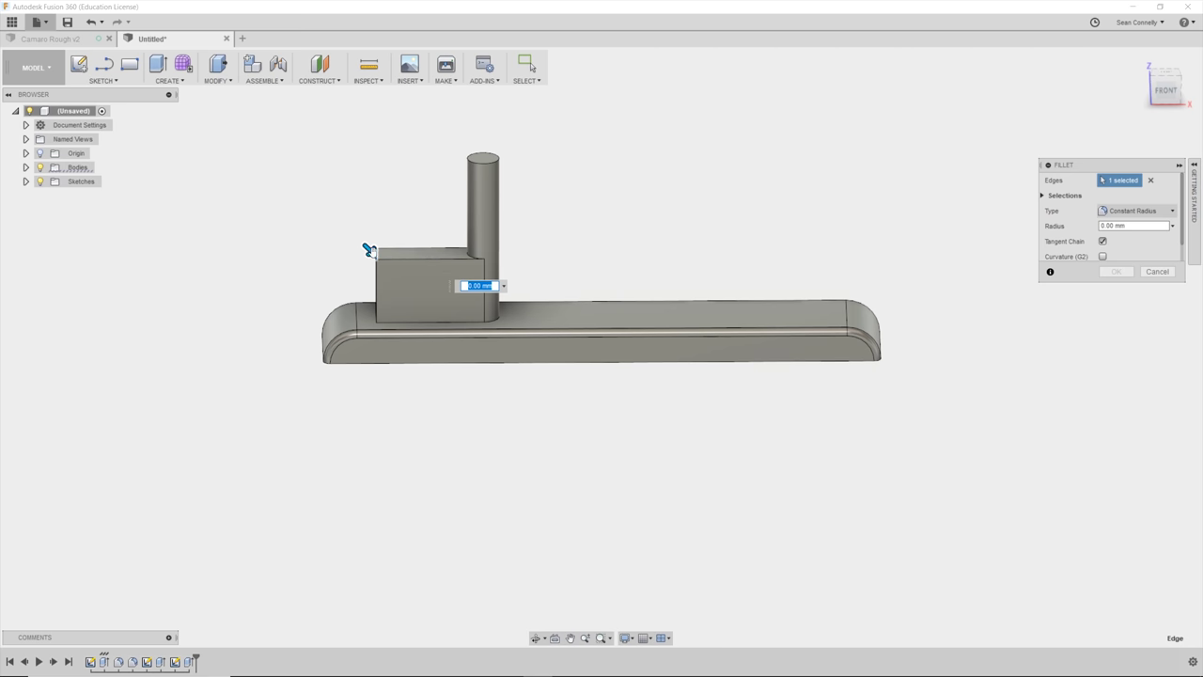
left_click_drag(369, 250, 394, 273)
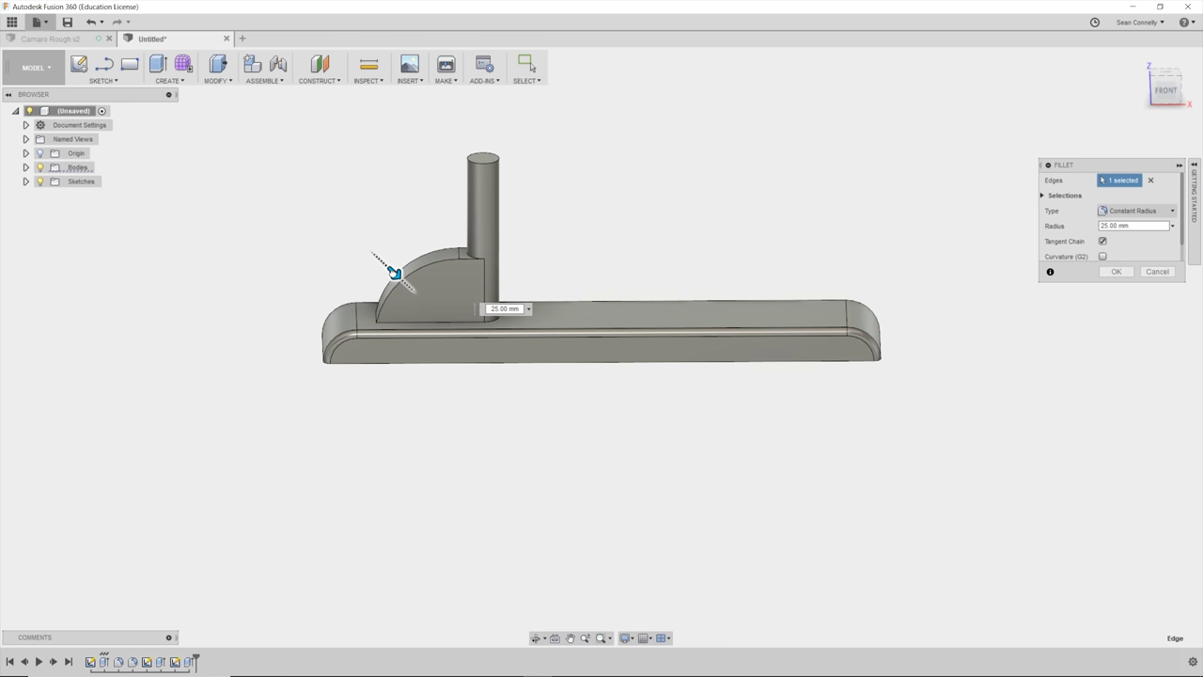
key("Return")
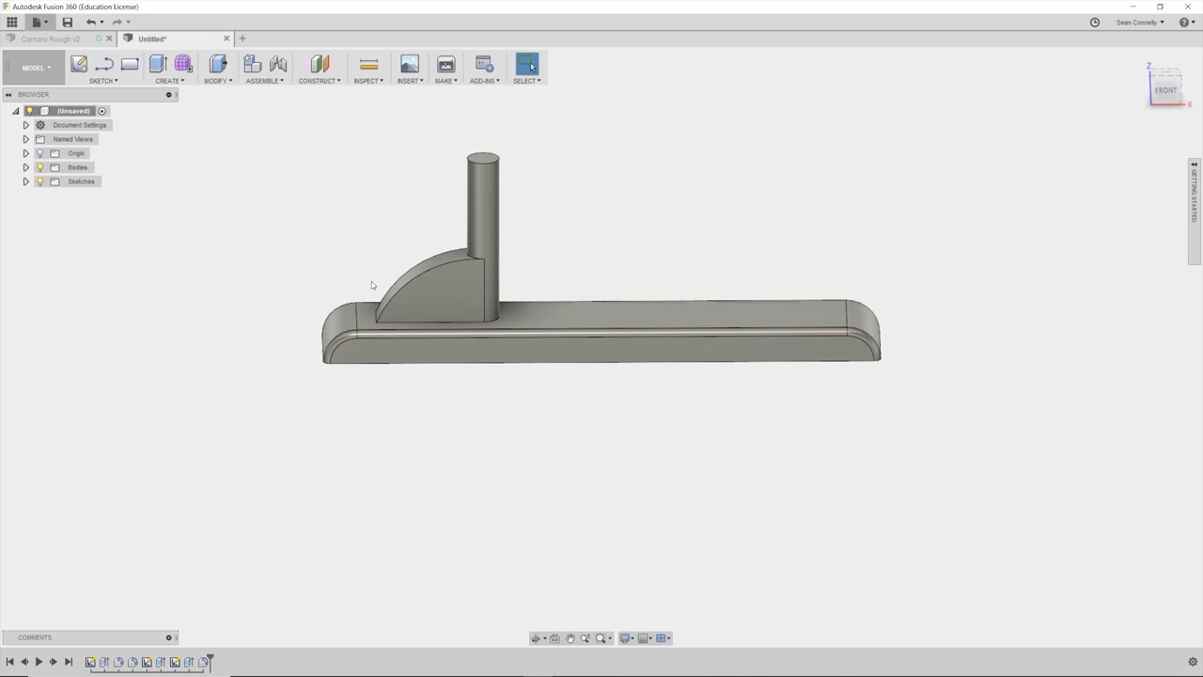
mouse_move(1166, 89)
left_mouse_down()
mouse_move(1158, 78)
mouse_move(1173, 88)
left_mouse_up()
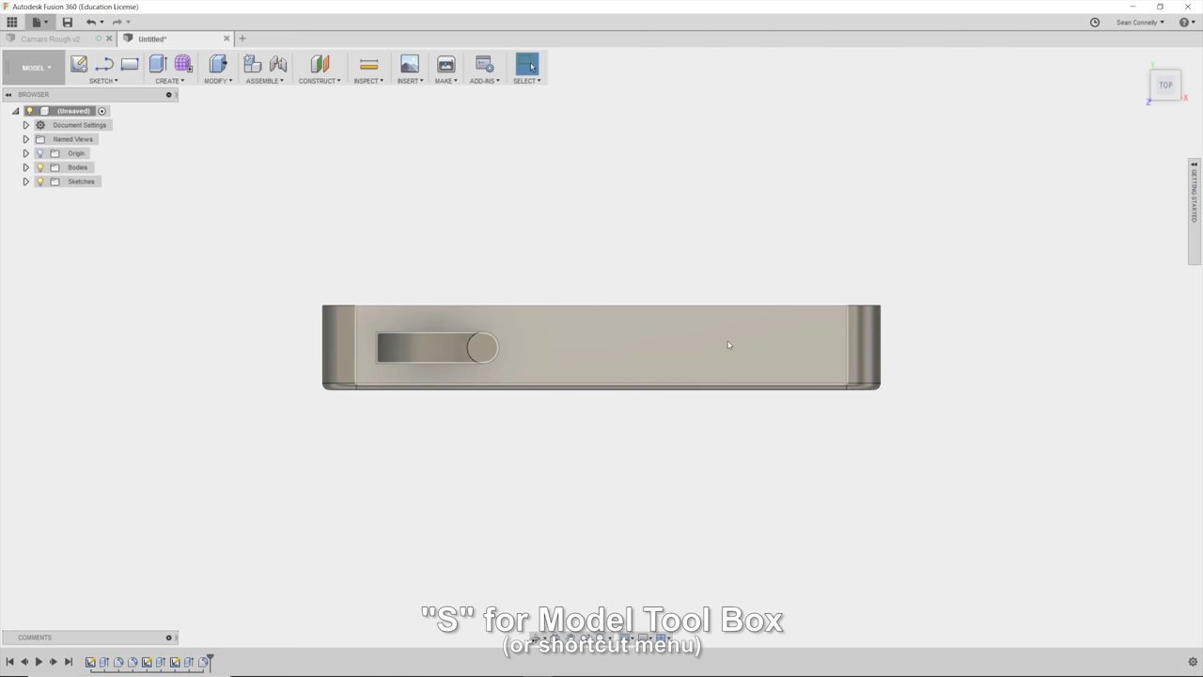
- Sketch a 9 mm circle near the right end of the bar's top face and extrude it
key("s")
key("Escape")
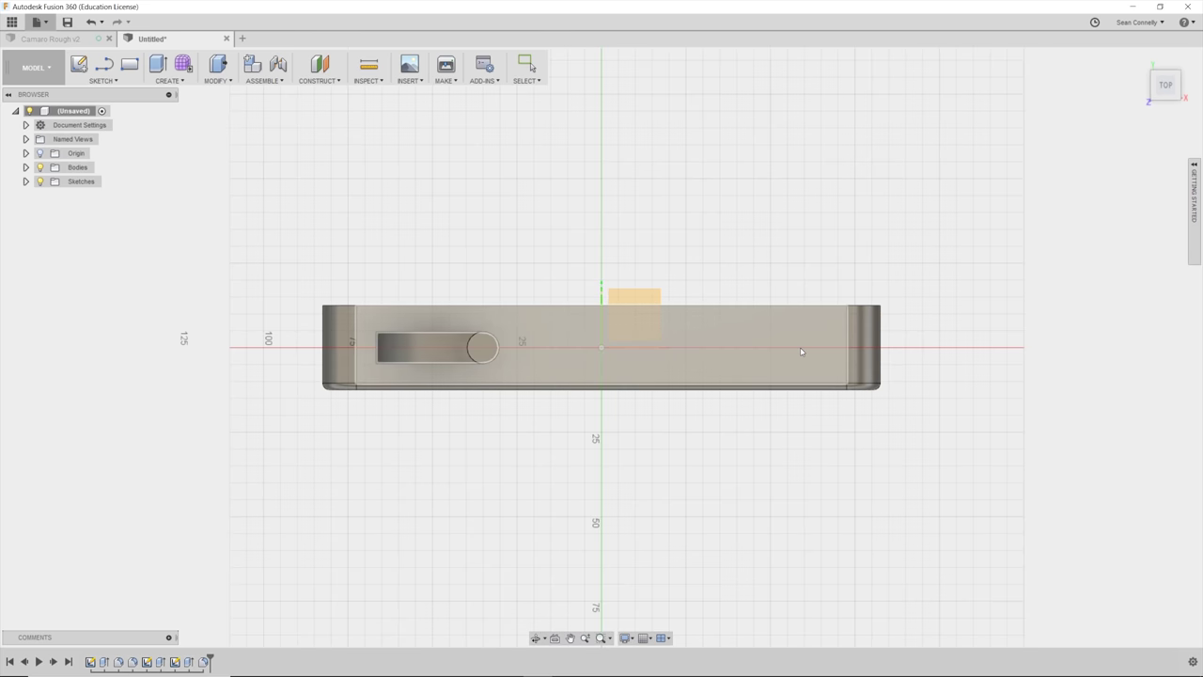
left_click(800, 346)
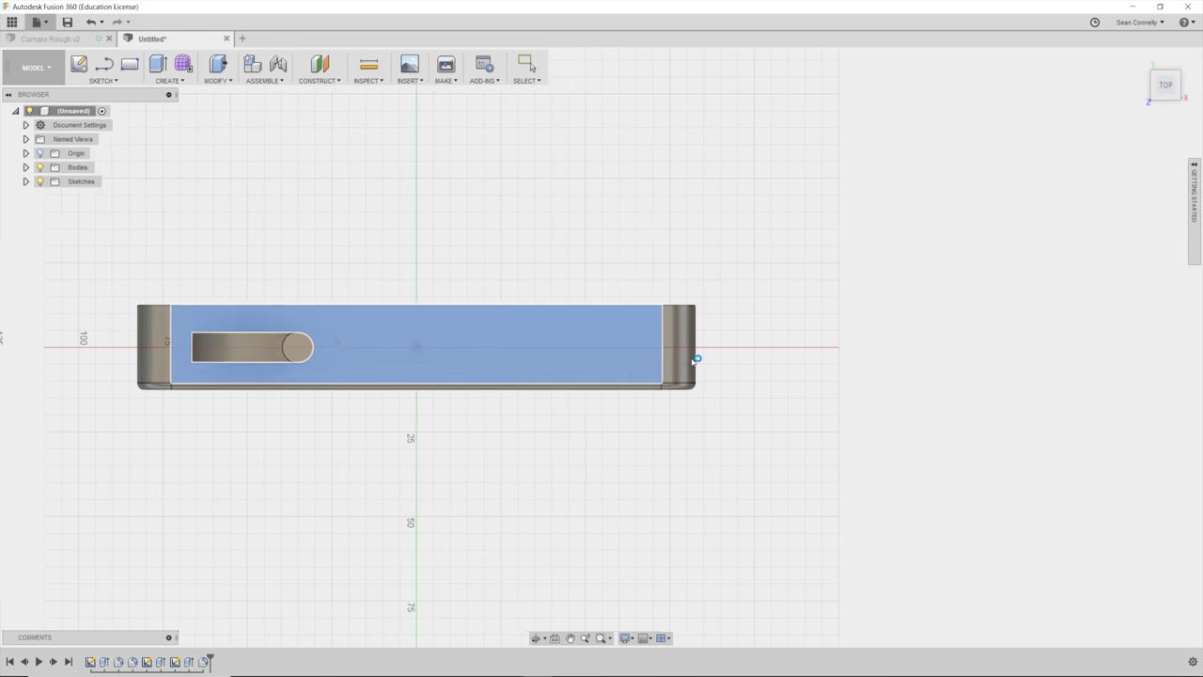
left_click(588, 348)
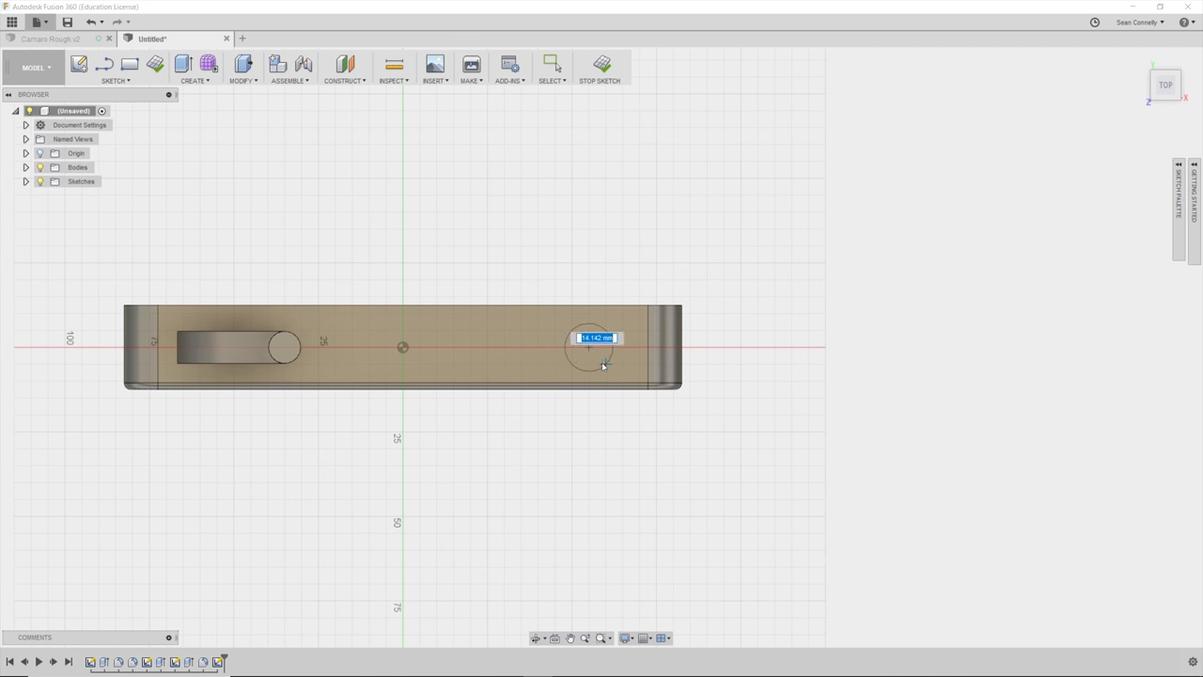
type("9")
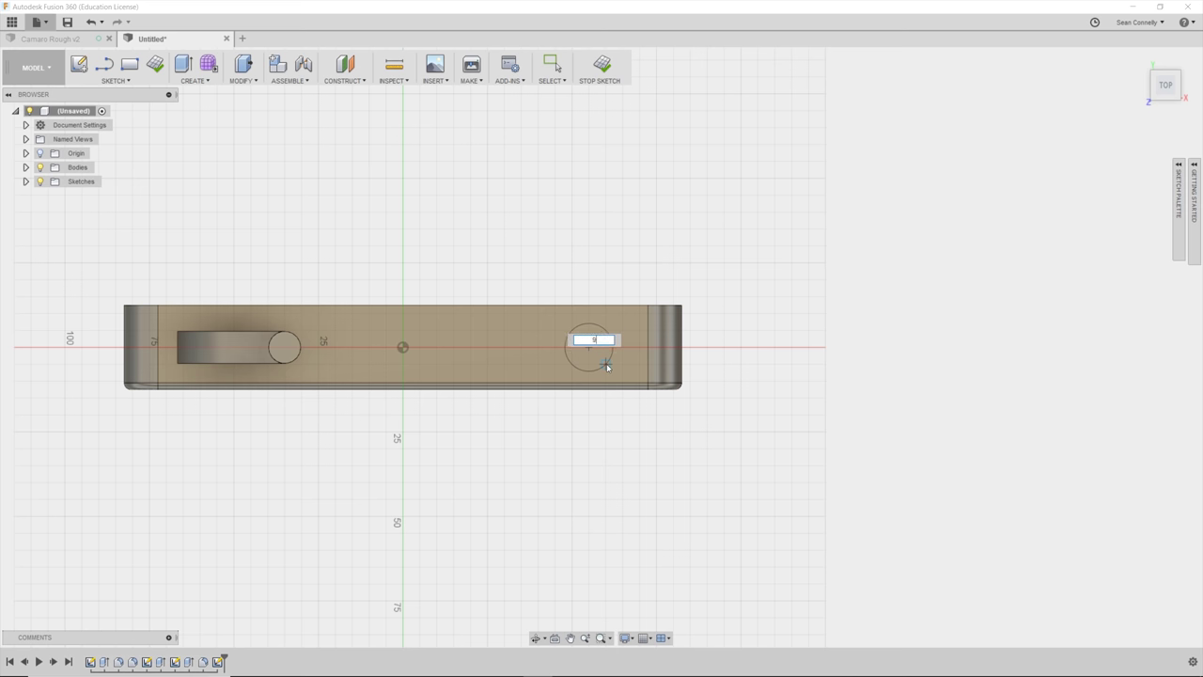
key("Return")
key("Escape")
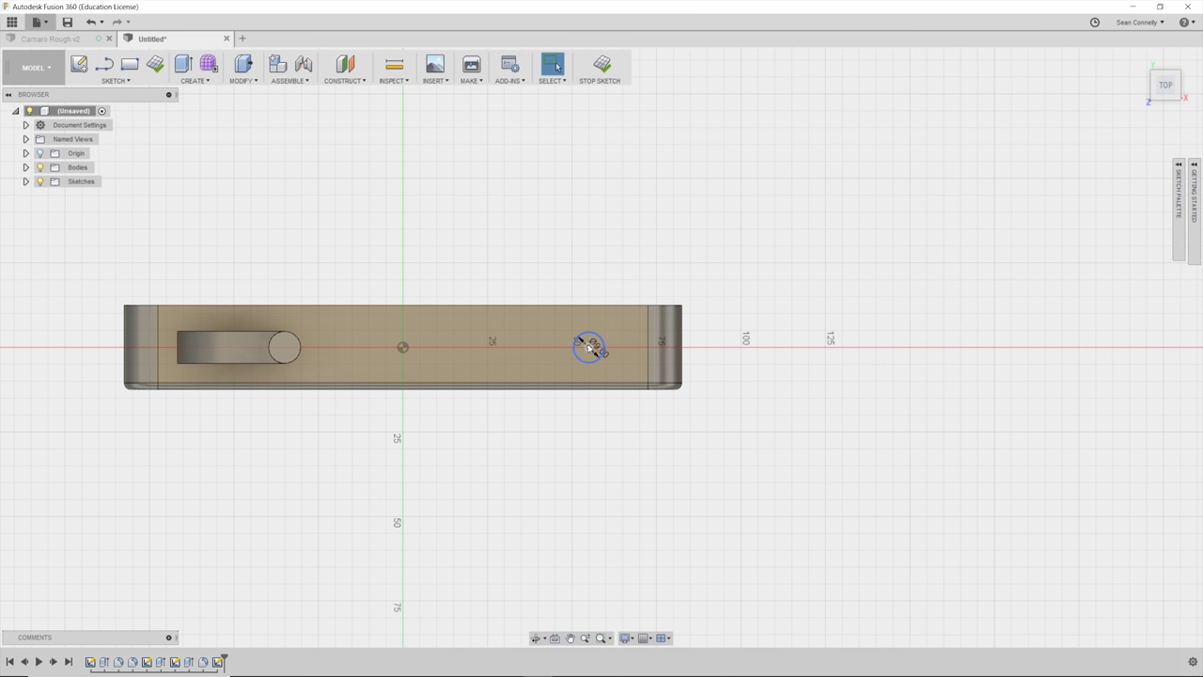
key("e")
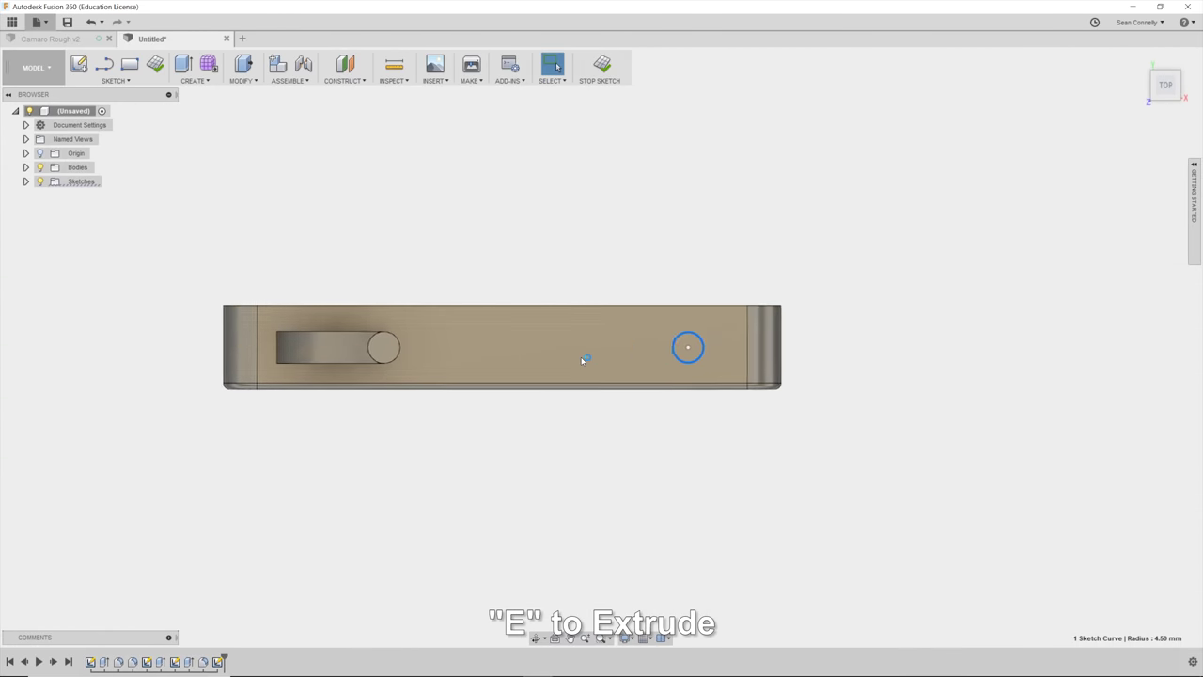
left_click(784, 354)
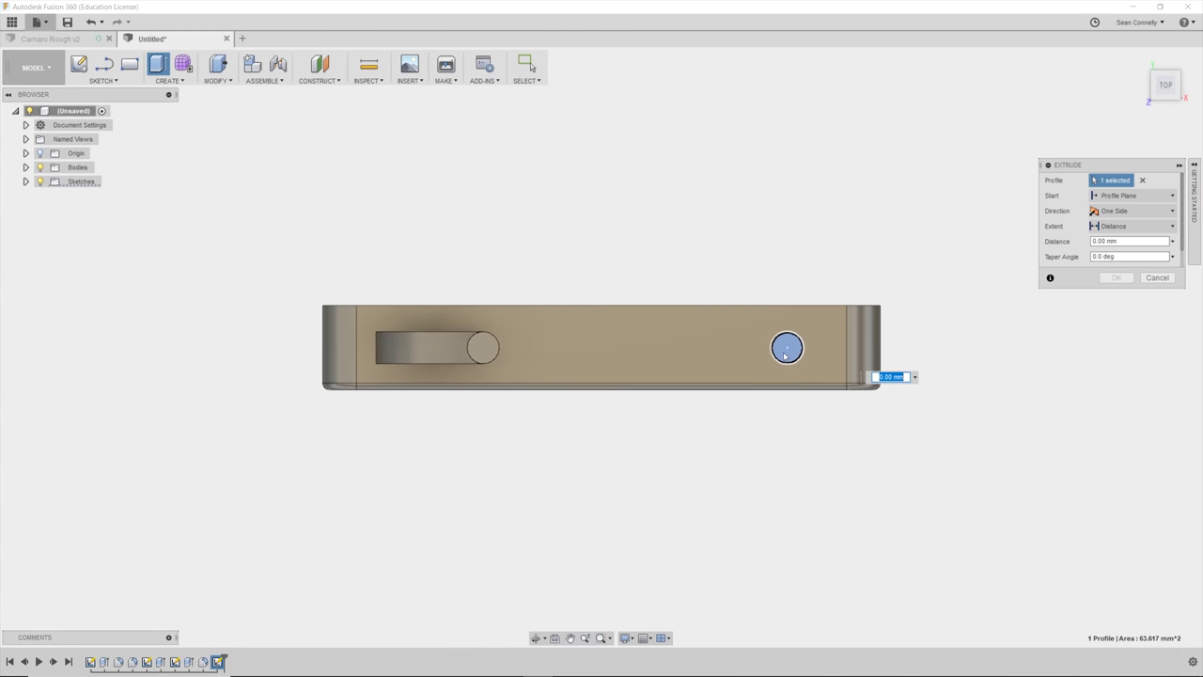
- Finish the 9 mm recess and start a new sketch on the recess floor
key("Escape")
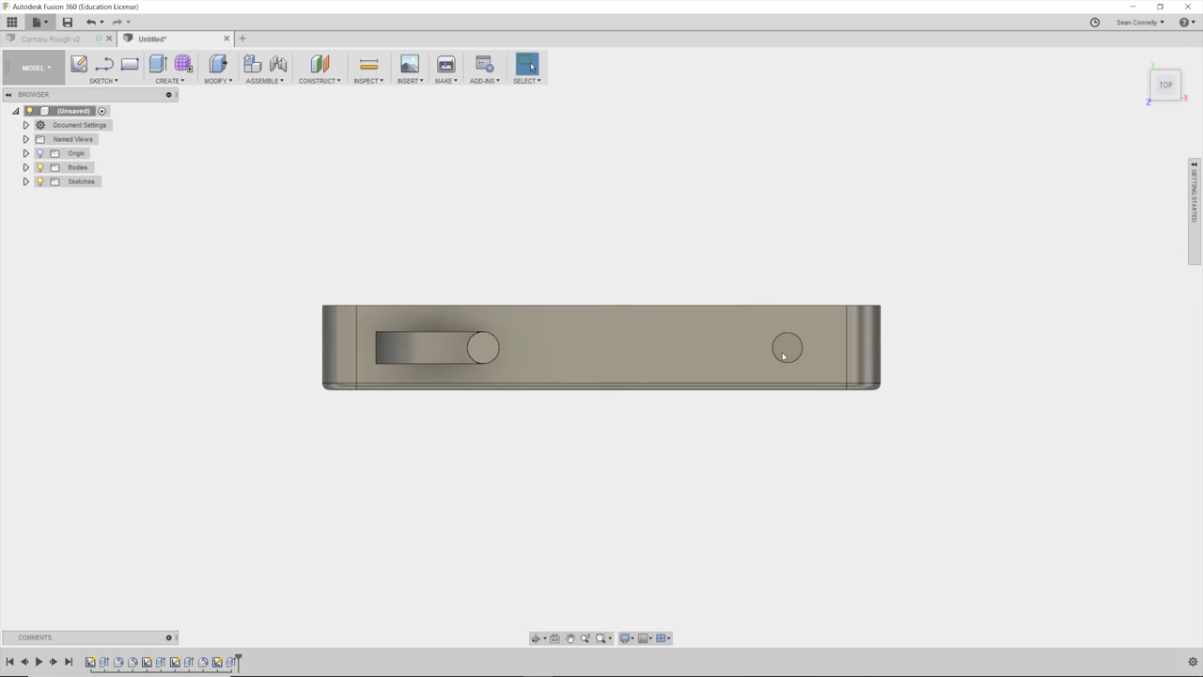
middle_click_drag(784, 356, 880, 343, "shift")
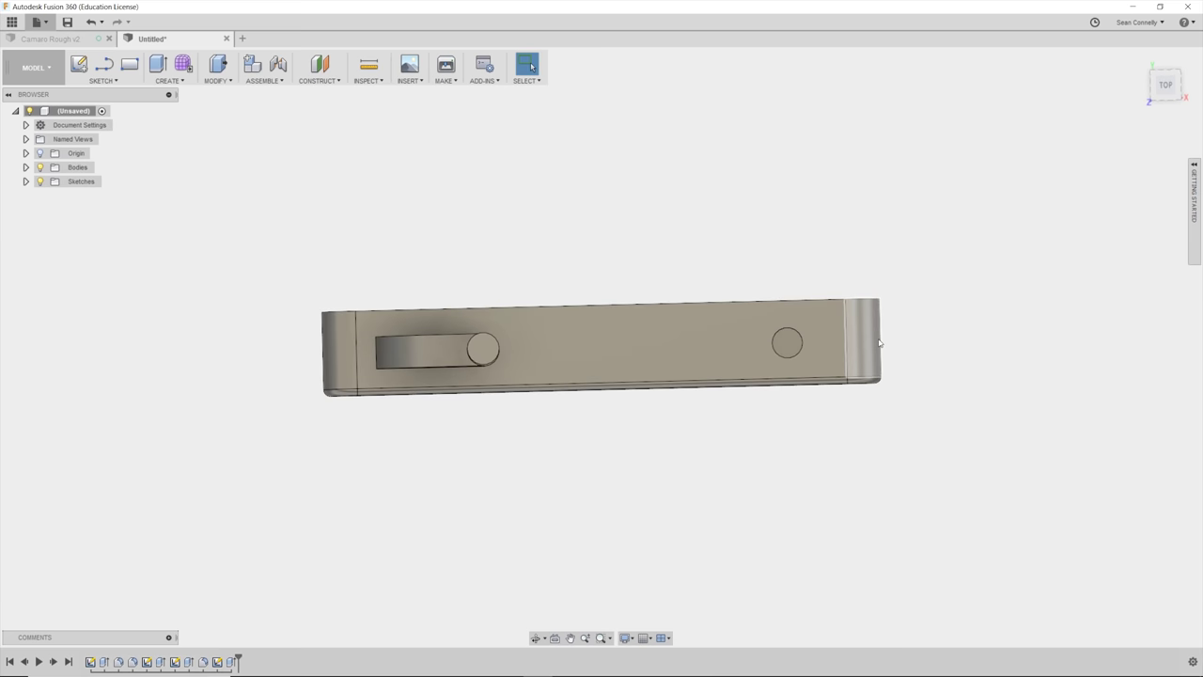
key("s")
left_click(940, 369)
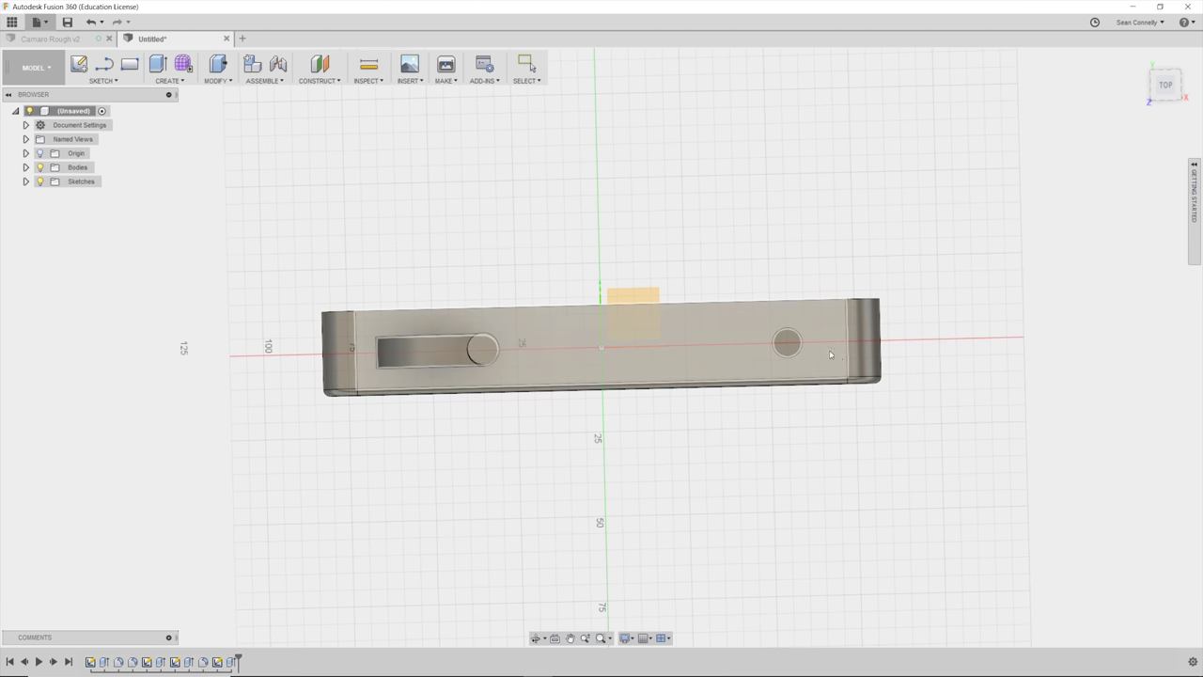
left_click(786, 341)
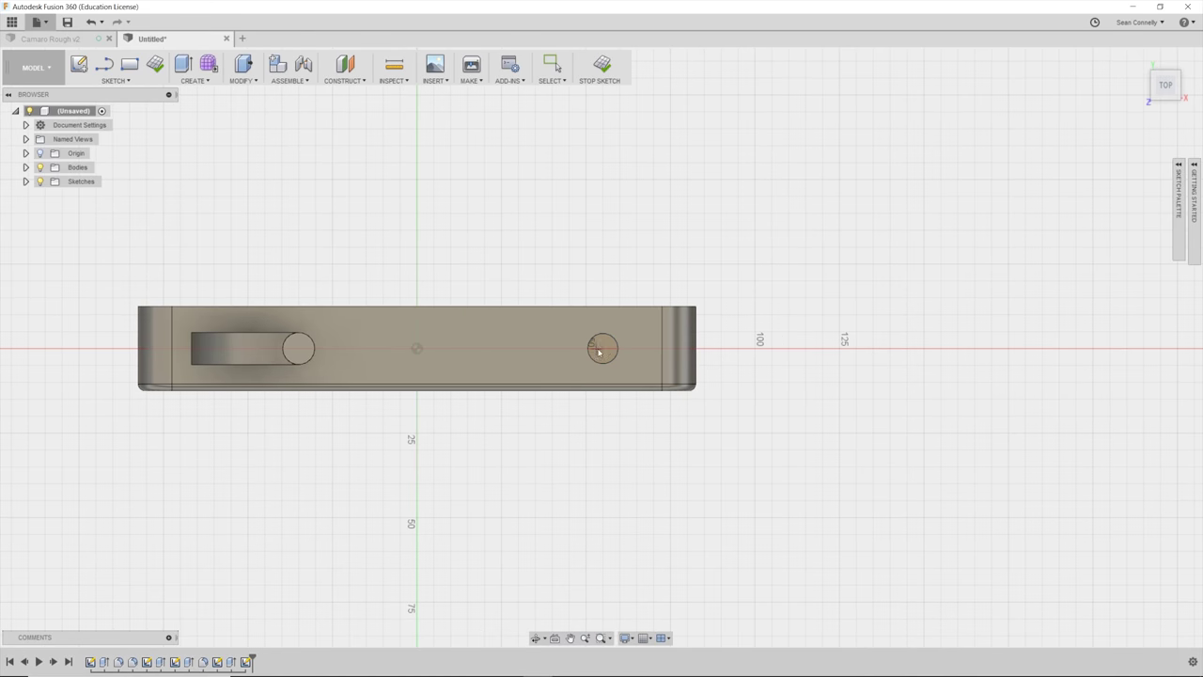
- Draw a centred 4 mm circle and cut it through the base as a hole
key("c")
left_click(602, 349)
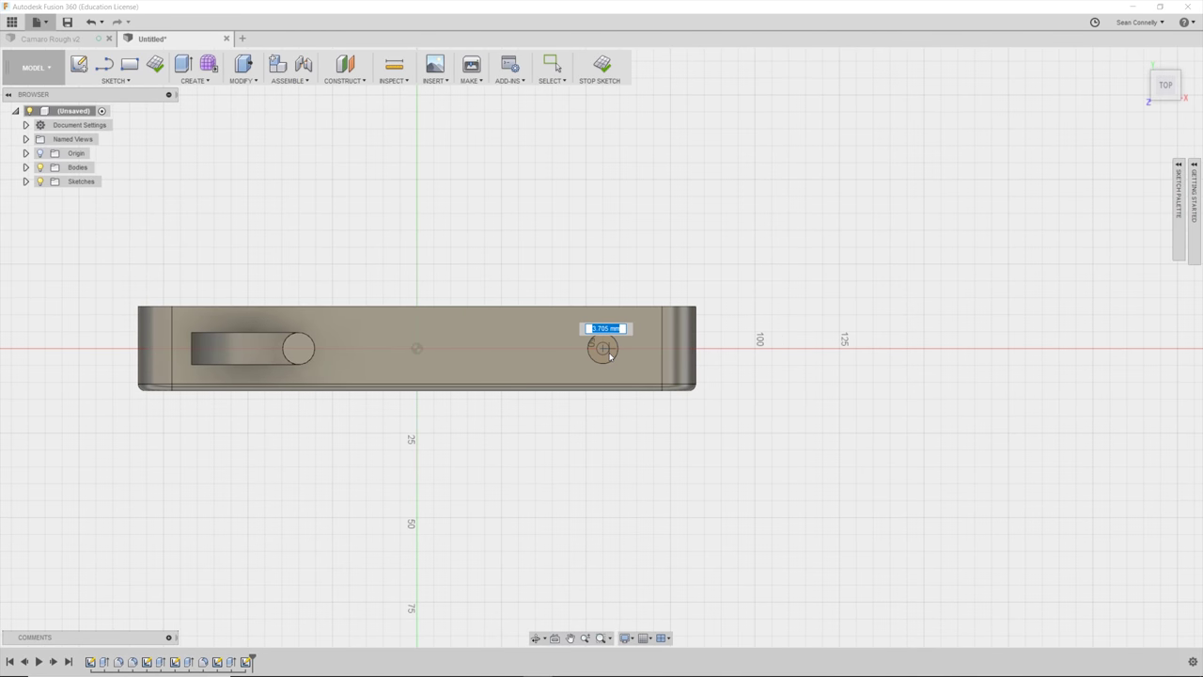
type("4")
key("Return")
key("Escape")
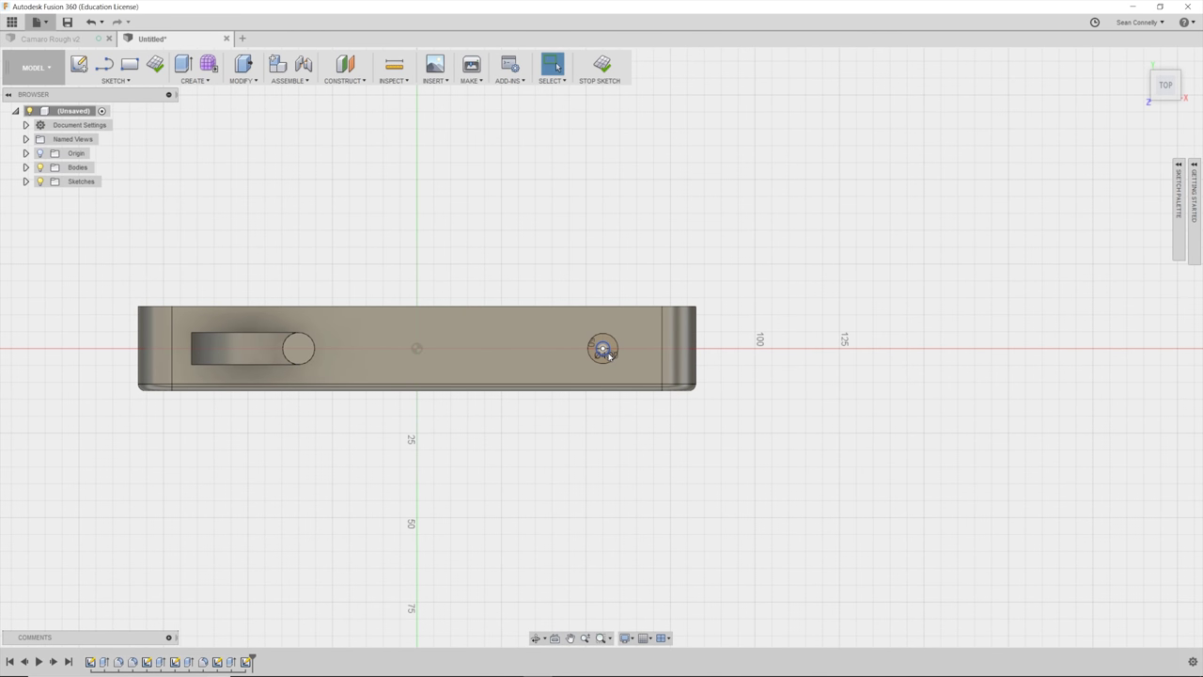
key("e")
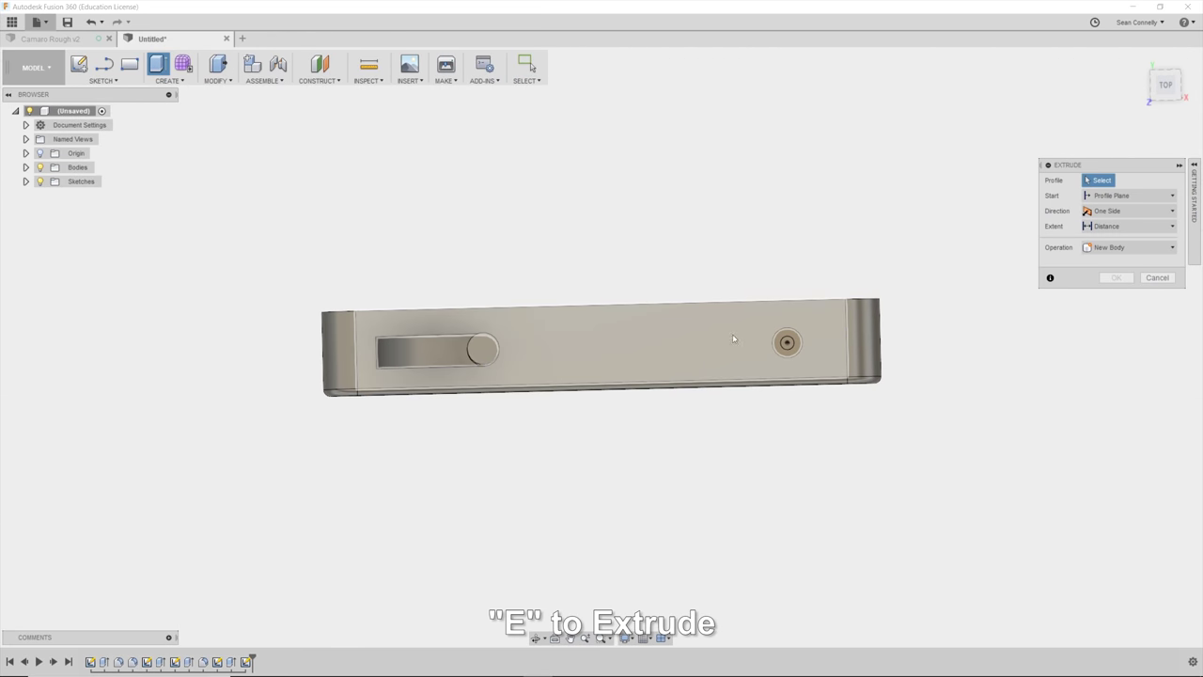
left_click(783, 346)
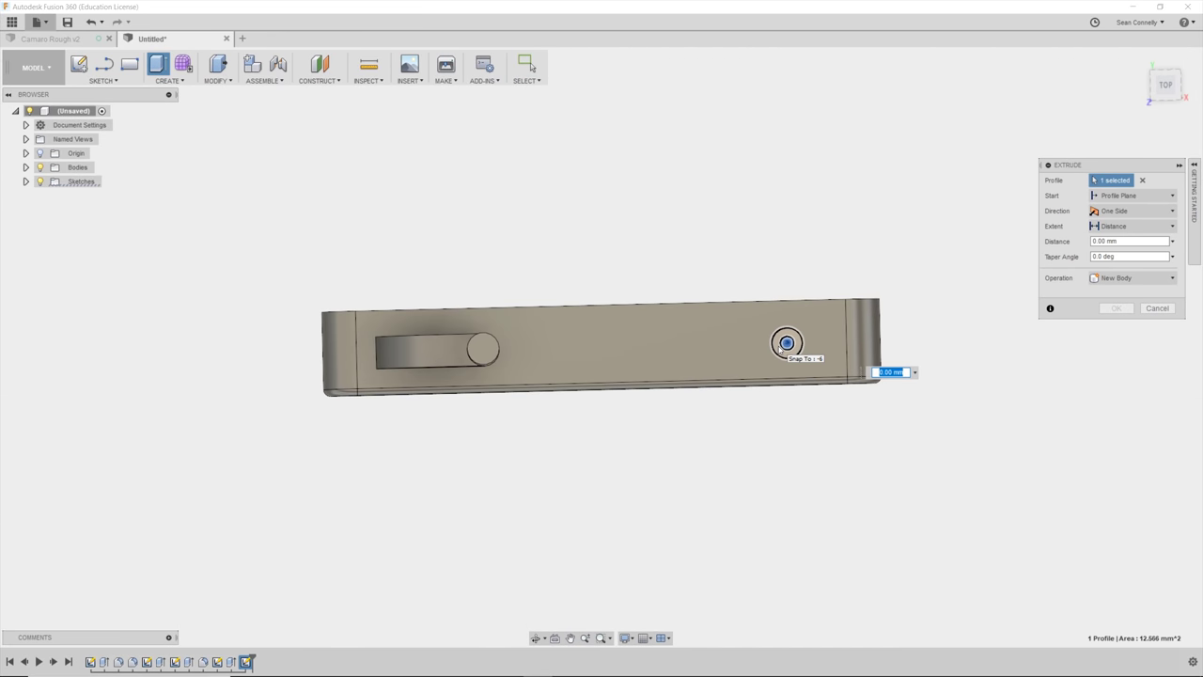
key("Return")
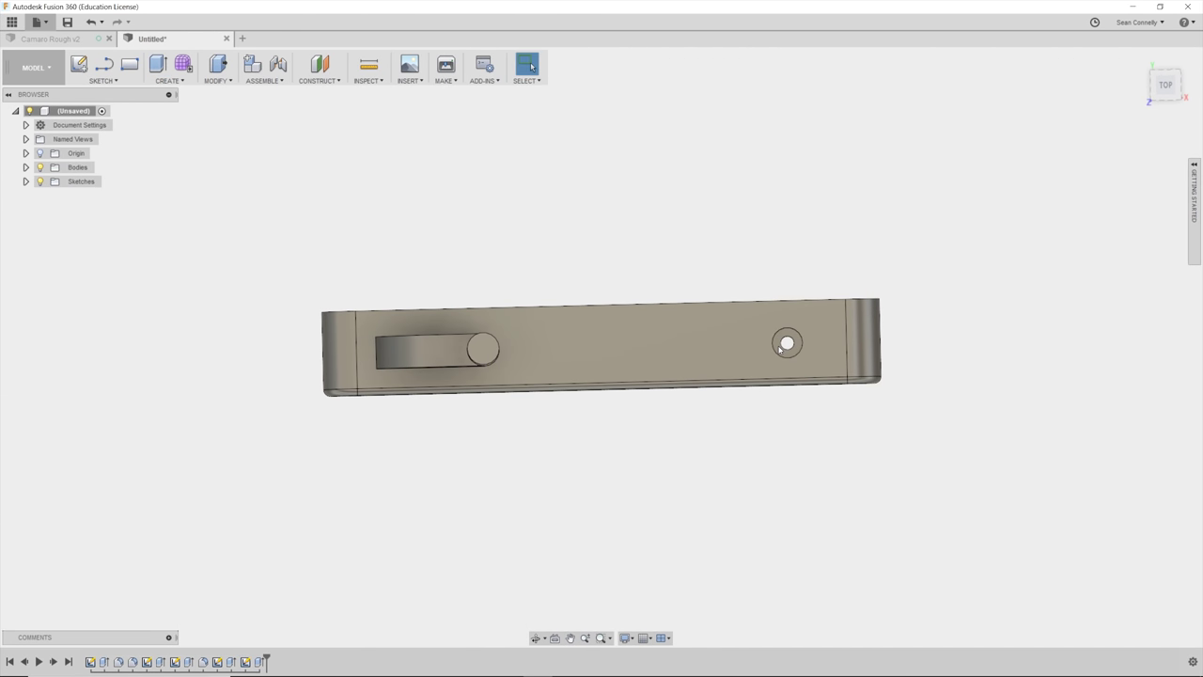
- Sketch a 9 mm circle centred on the origin on the base's top face
left_click_drag(1166, 83, 1166, 108)
middle_click_drag(921, 311, 922, 201, "shift")
left_click(713, 342)
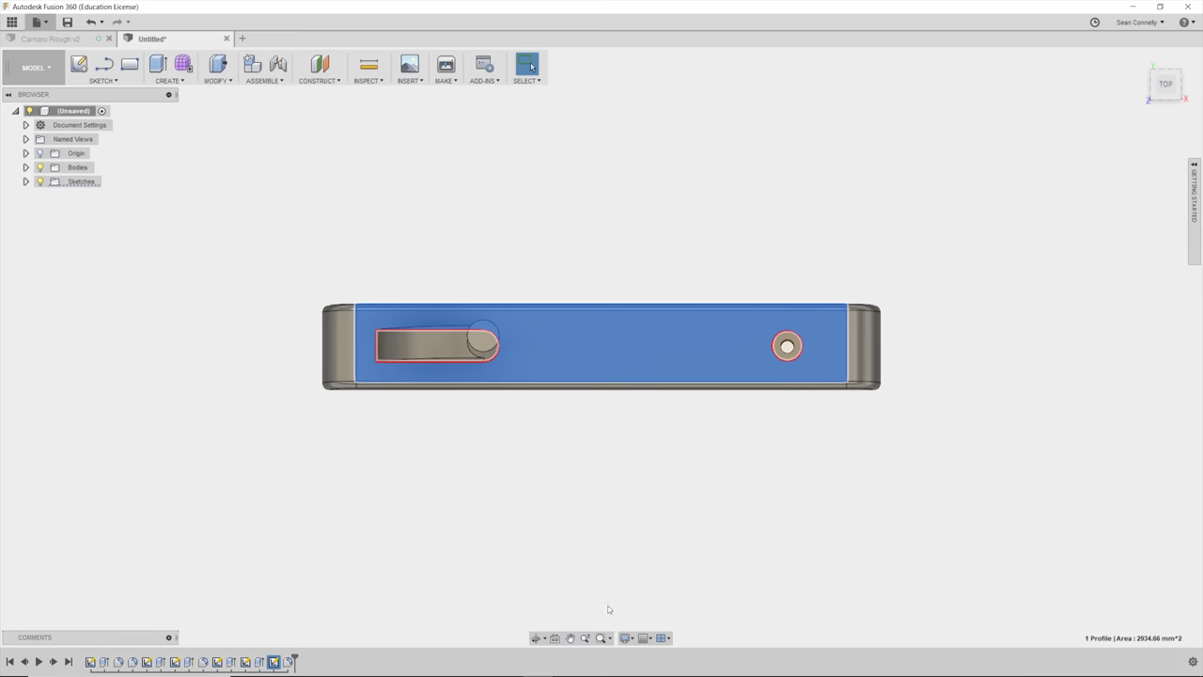
type("scircle")
key("Return")
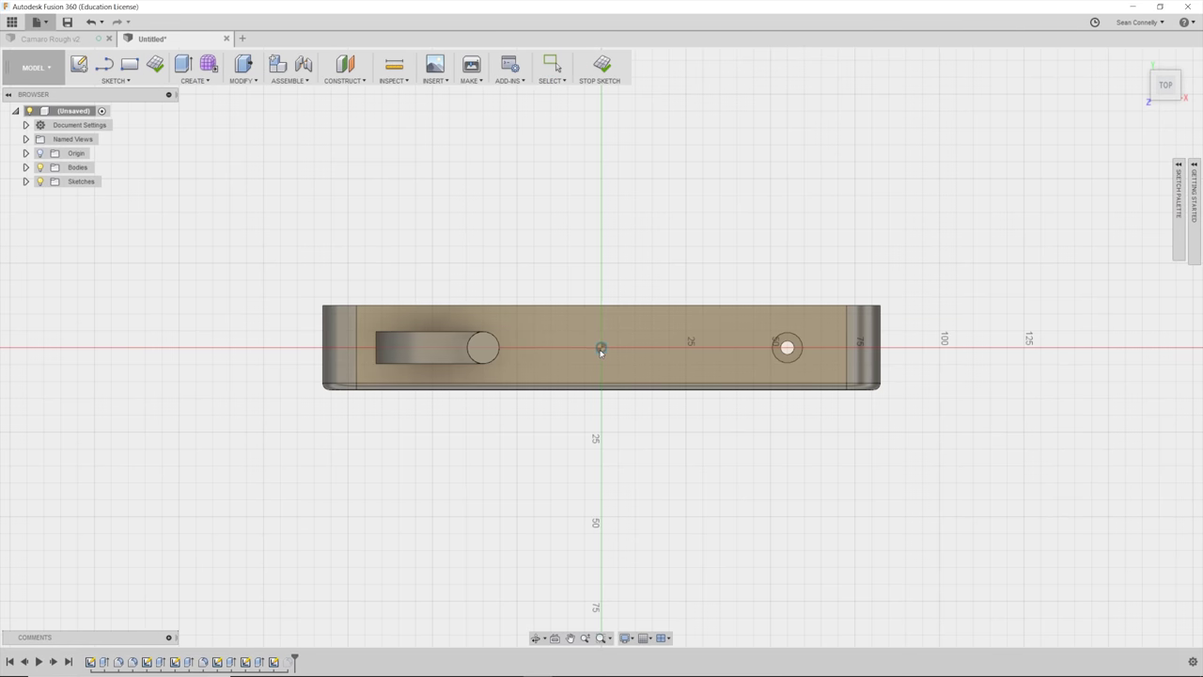
left_click(602, 348)
type("9")
key("Return")
key("Escape")
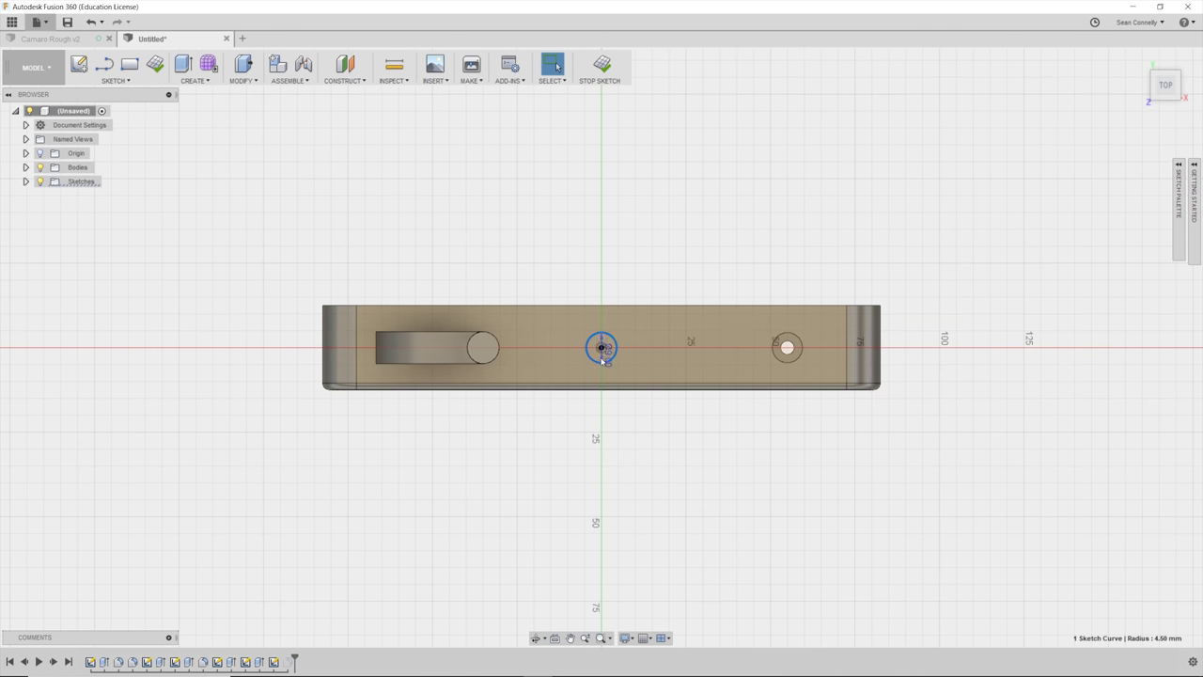
- Extrude-cut the 9 mm circle to form the central recess
left_click(606, 355)
key("e")
key("Return")
- Sketch a small circle on the recess floor and cut it through the base
left_click(604, 356)
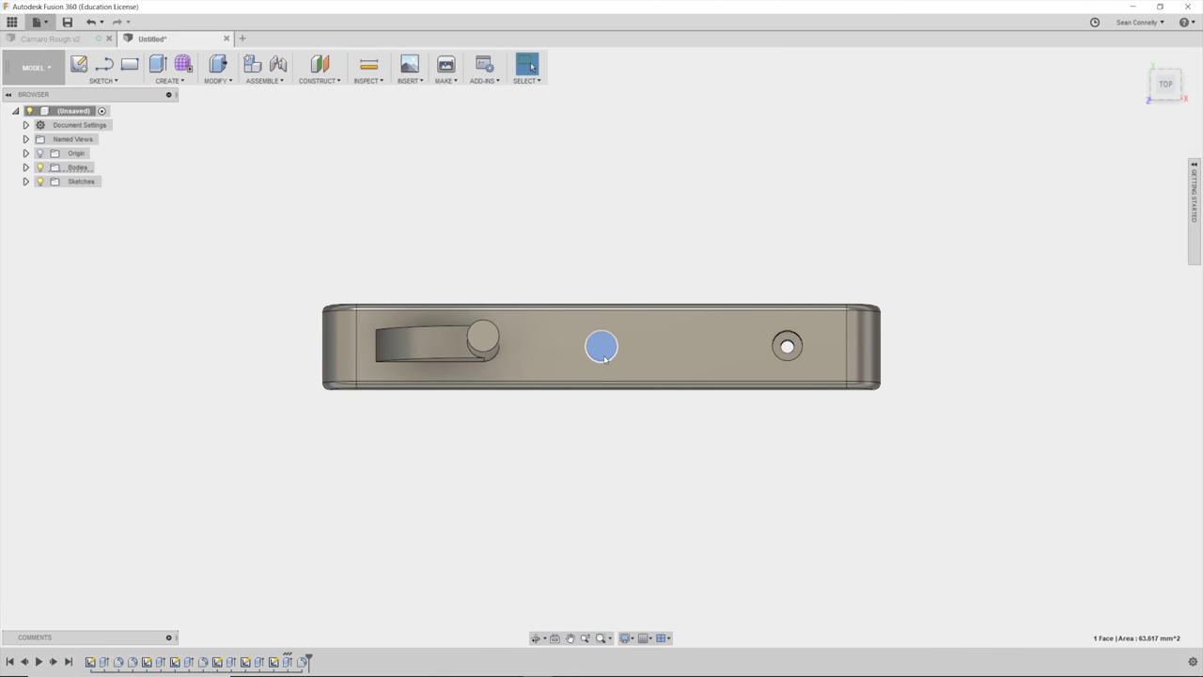
key("s")
left_click(615, 385)
left_click(599, 338)
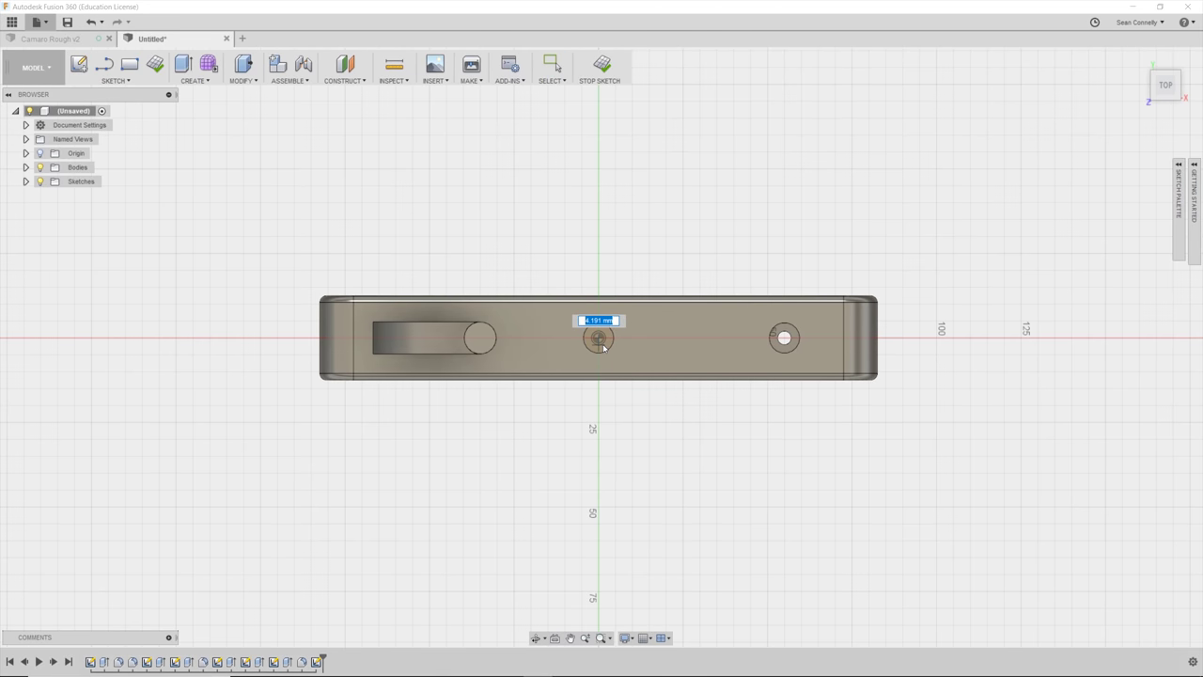
key("Return")
left_click(601, 342)
key("e")
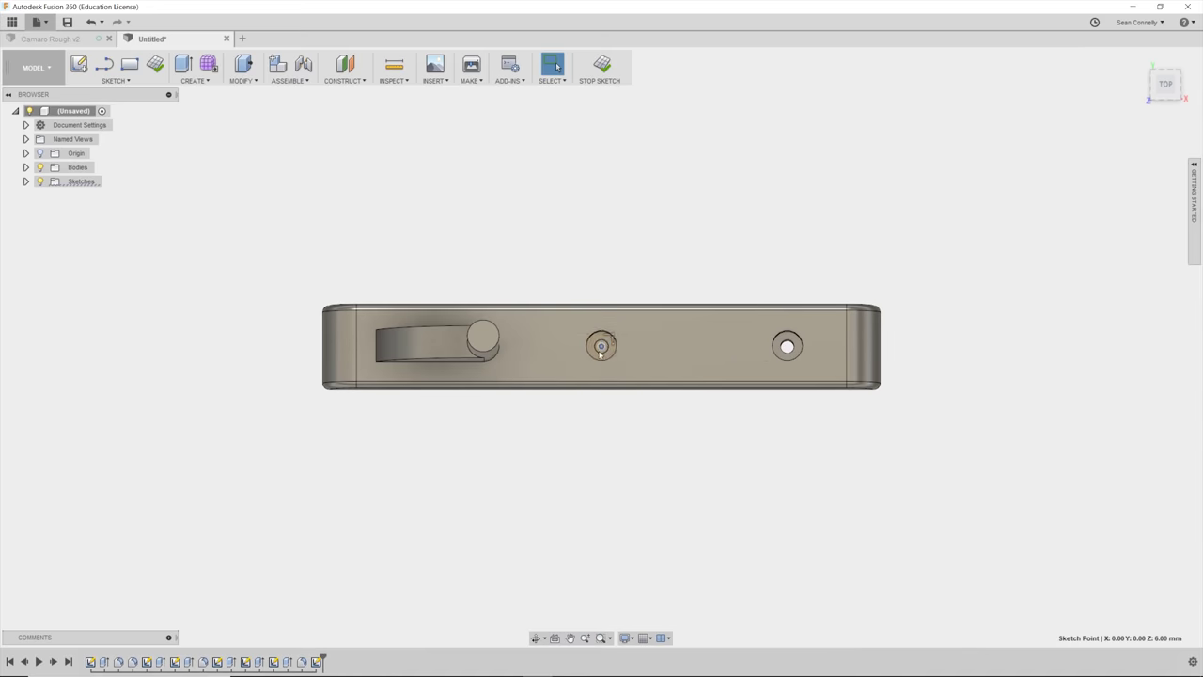
key("Escape")
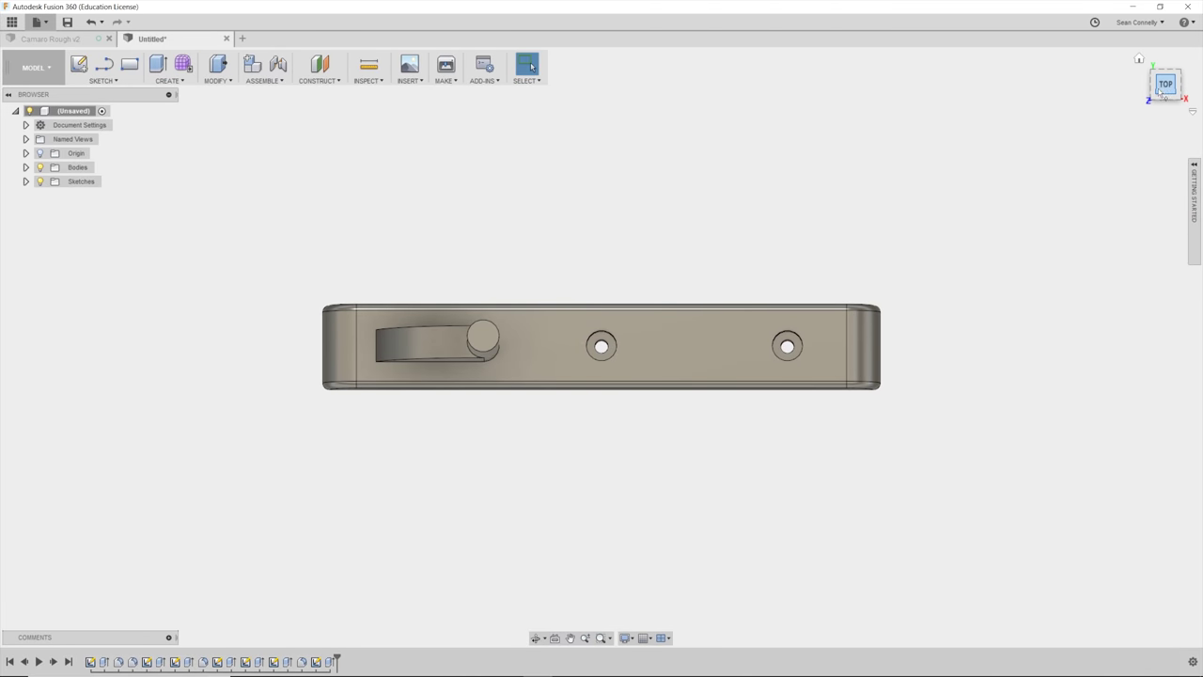
mouse_move(602, 346)
middle_mouse_down("shift")
mouse_move(555, 395)
mouse_move(579, 367)
mouse_move(578, 313)
mouse_move(578, 355)
mouse_move(602, 296)
mouse_move(601, 311)
middle_mouse_up("shift")
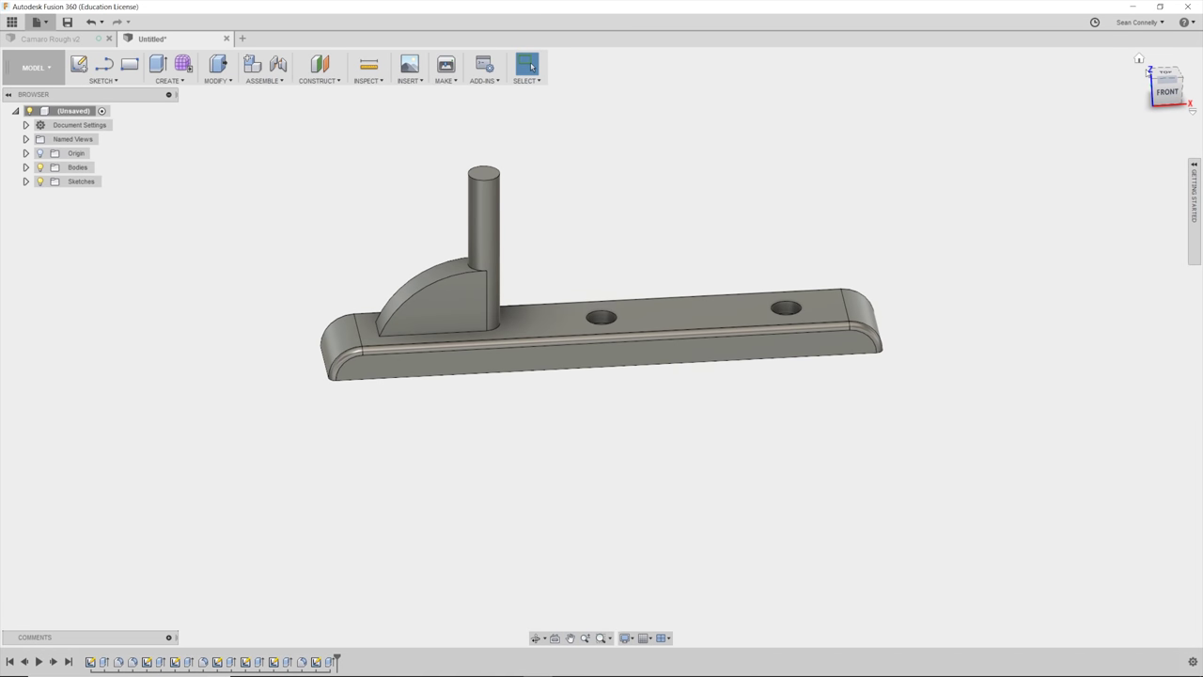
mouse_move(602, 316)
middle_mouse_down("shift")
mouse_move(602, 365)
mouse_move(602, 338)
middle_mouse_up("shift")
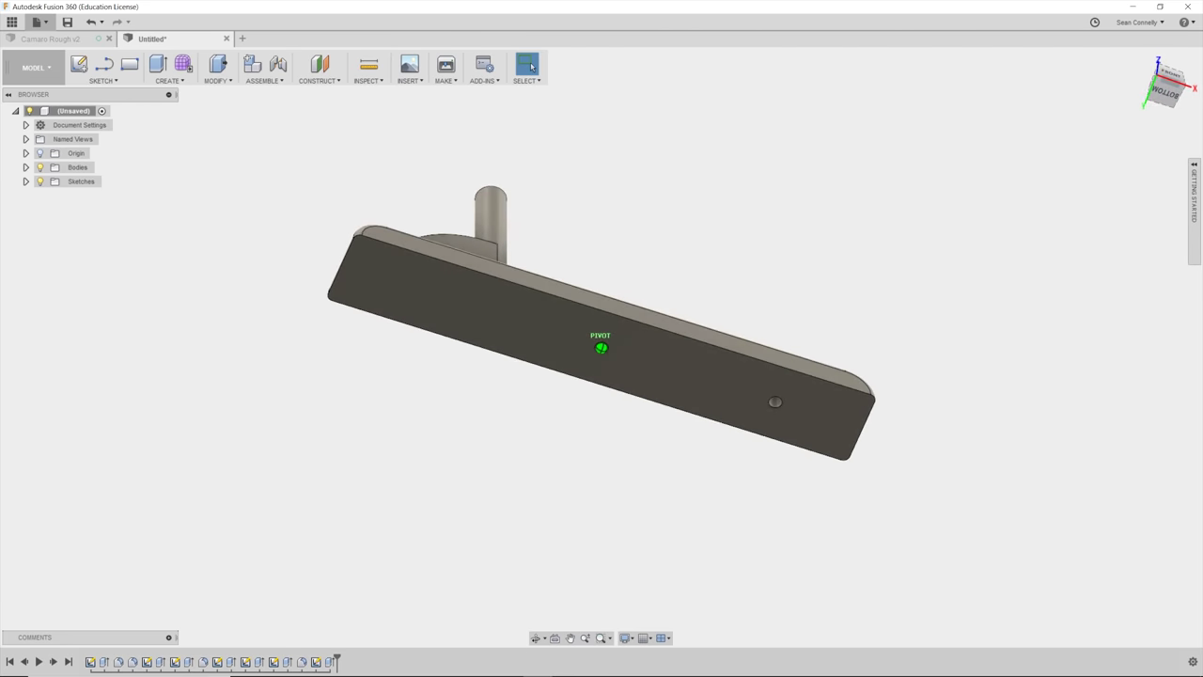